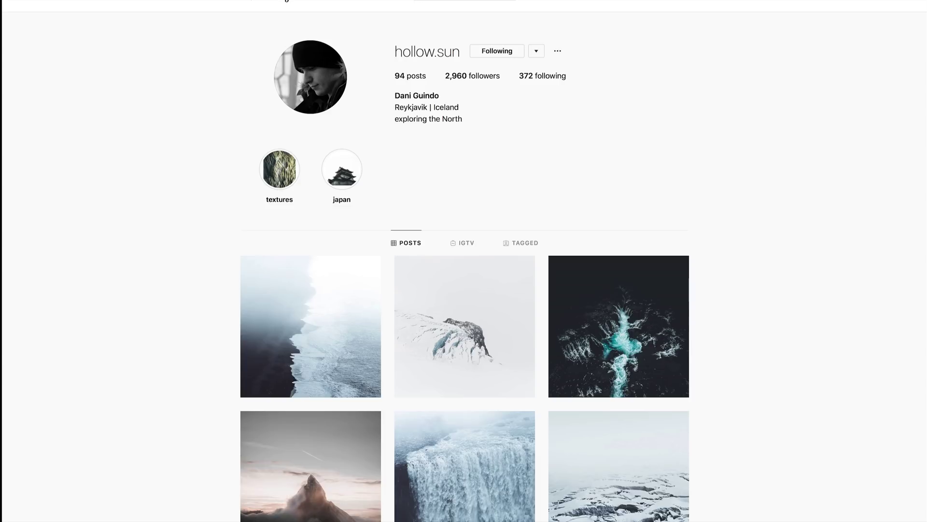
Step: Browse the photographer's Instagram post grid down to the older landscape photos, studying their colour and tonal style
{"action": "scroll", "coordinate": [464, 290], "scroll_direction": "down", "scroll_amount": 11}
{"action": "scroll", "coordinate": [465, 261], "scroll_direction": "down", "scroll_amount": 11}
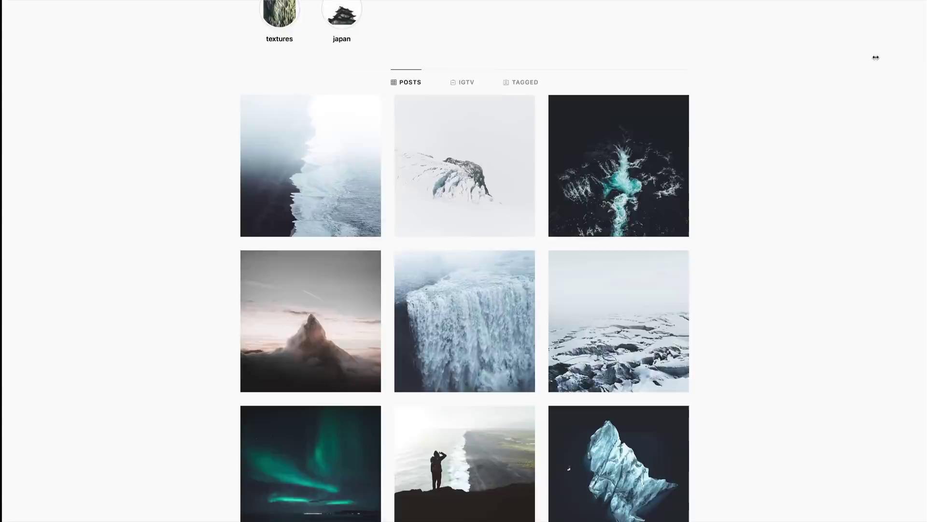
{"action": "scroll", "coordinate": [876, 58], "scroll_direction": "up", "scroll_amount": 3}
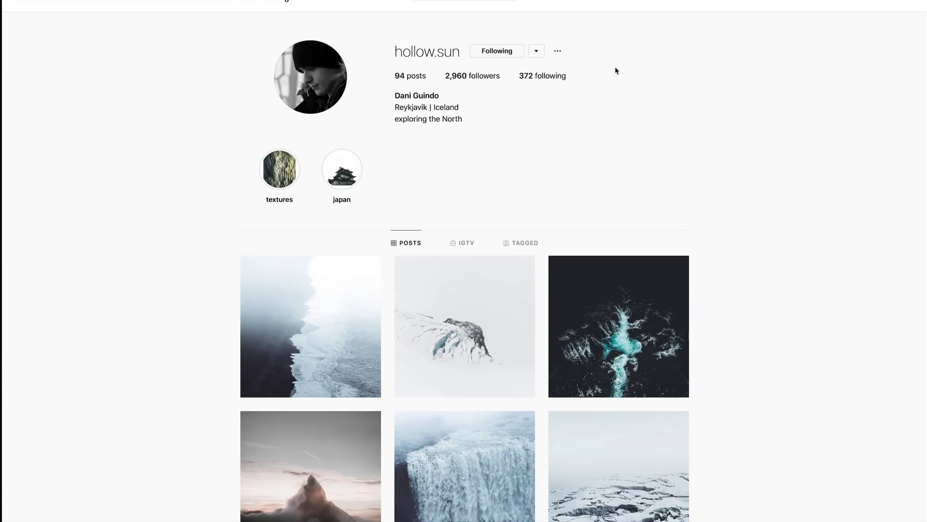
{"action": "scroll", "coordinate": [465, 261], "scroll_direction": "down", "scroll_amount": 20}
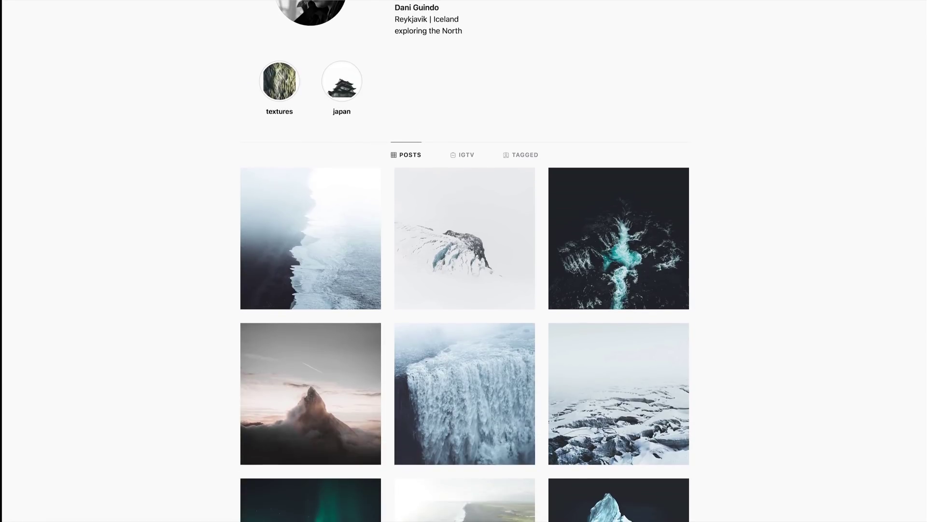
{"action": "scroll", "coordinate": [465, 261], "scroll_direction": "down", "scroll_amount": 20}
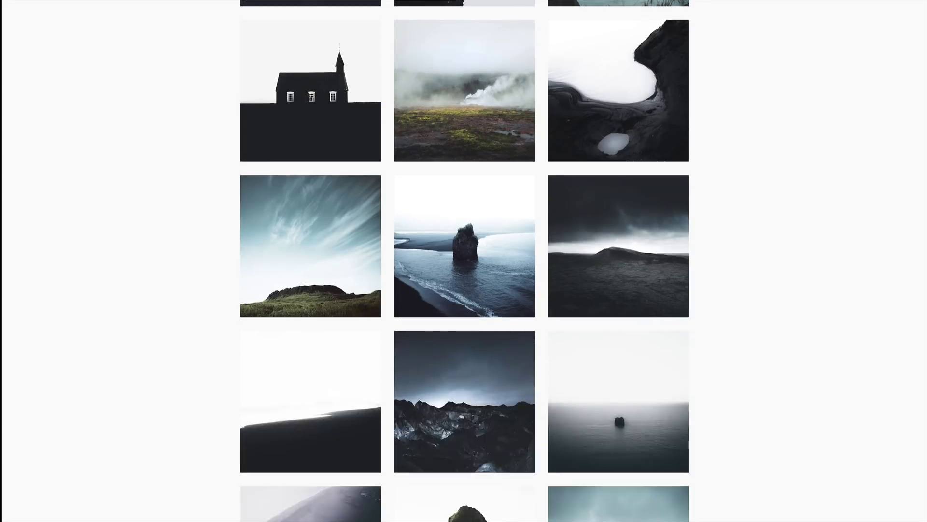
{"action": "scroll", "coordinate": [894, 377], "scroll_direction": "down", "scroll_amount": 3}
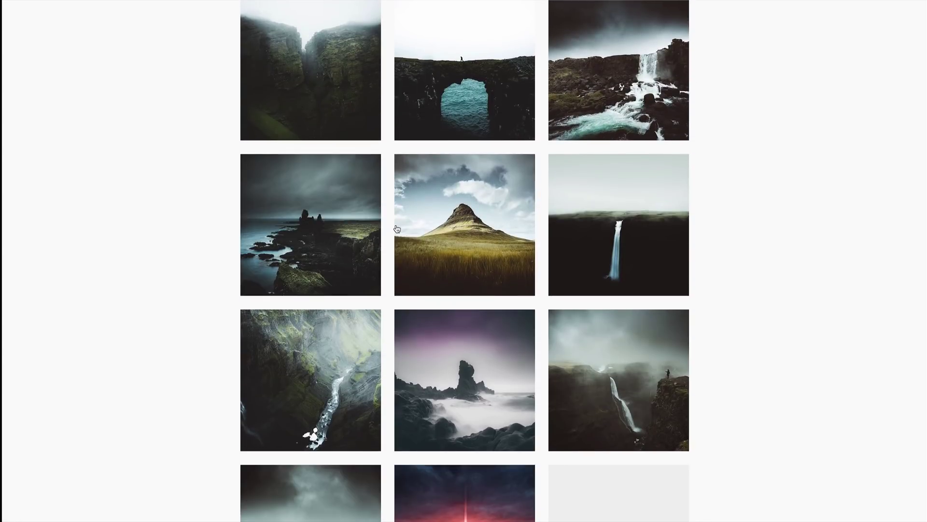
{"action": "mouse_move", "coordinate": [496, 220]}
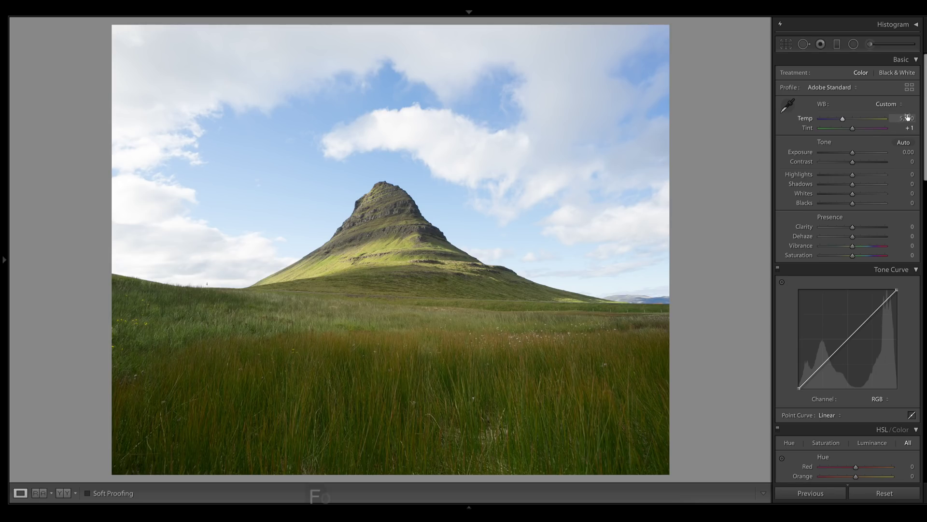
Step: Warm the mountain photo's white balance to a temperature of 14,800 and set its exposure to −0.70
{"action": "left_click", "coordinate": [907, 118]}
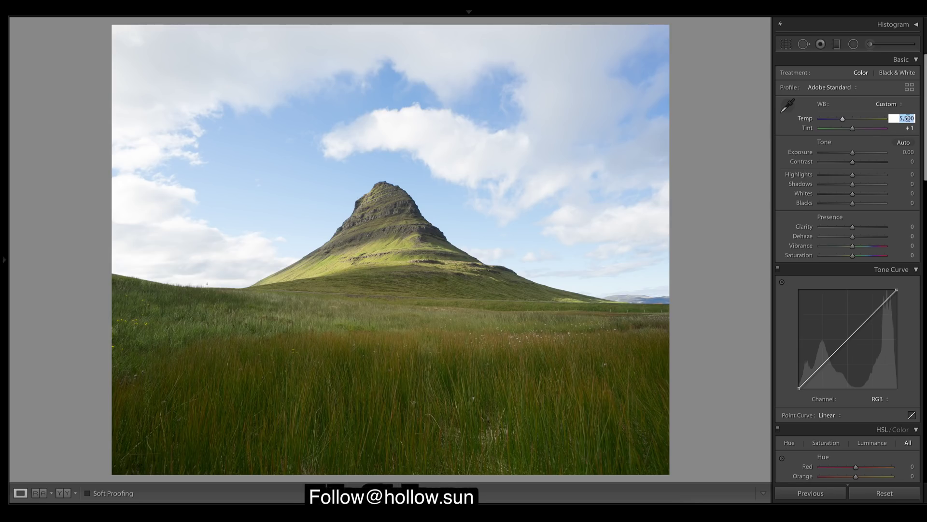
{"action": "type", "text": "1"}
{"action": "type", "text": "4000"}
{"action": "key", "text": "Return"}
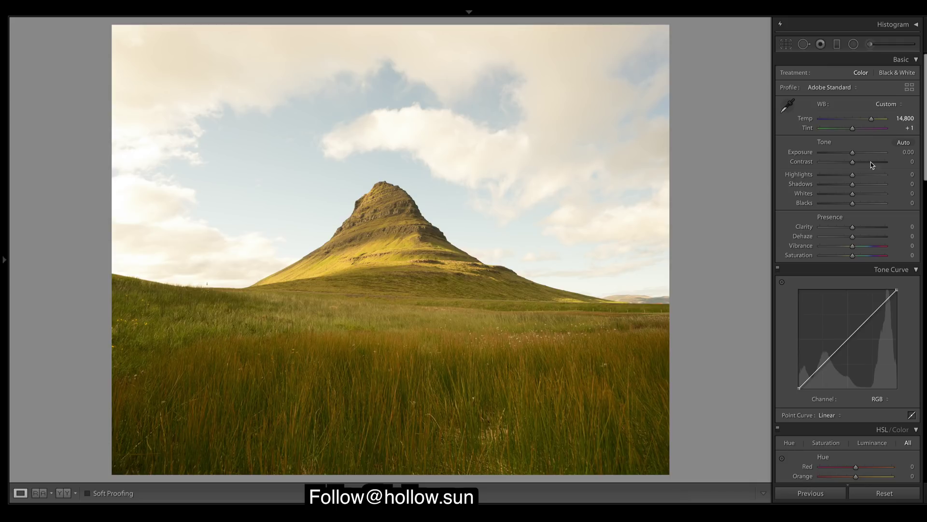
{"action": "left_click_drag", "start_coordinate": [853, 154], "coordinate": [850, 154]}
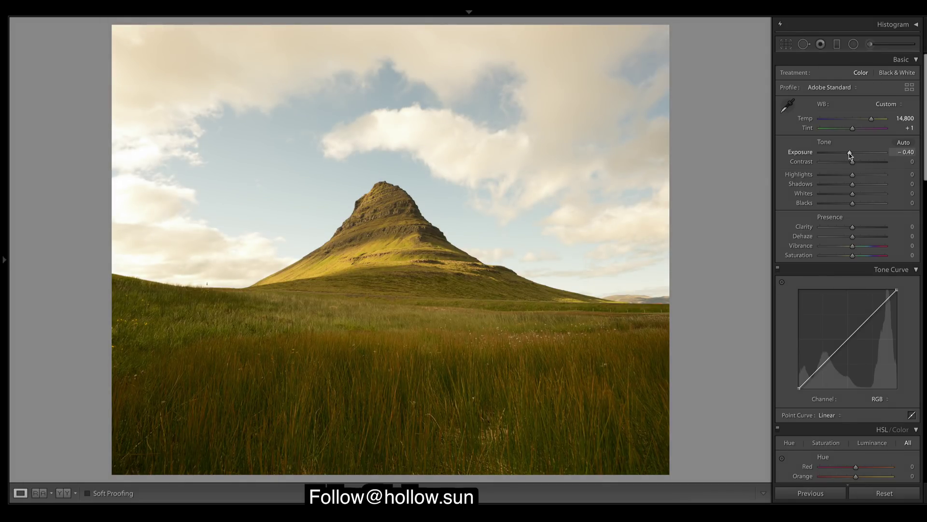
{"action": "left_click_drag", "start_coordinate": [851, 155], "coordinate": [849, 154]}
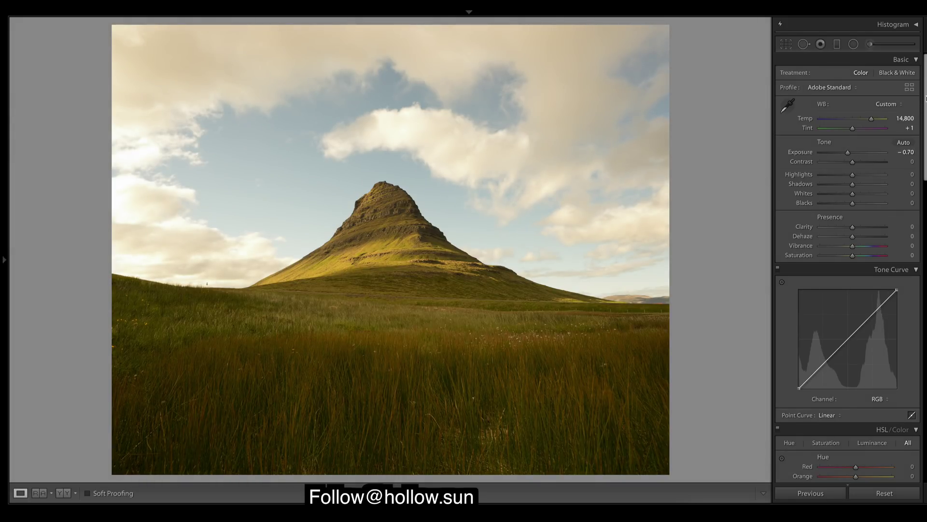
Step: Split-tone the shadows blue with hue 219 and saturation 16
{"action": "scroll", "coordinate": [847, 269], "scroll_direction": "down", "scroll_amount": 15}
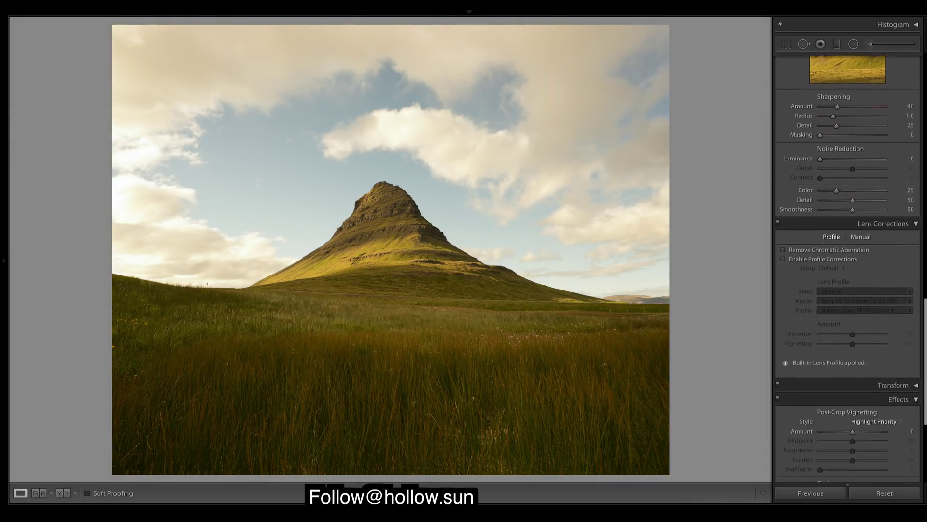
{"action": "scroll", "coordinate": [856, 332], "scroll_direction": "up", "scroll_amount": 5}
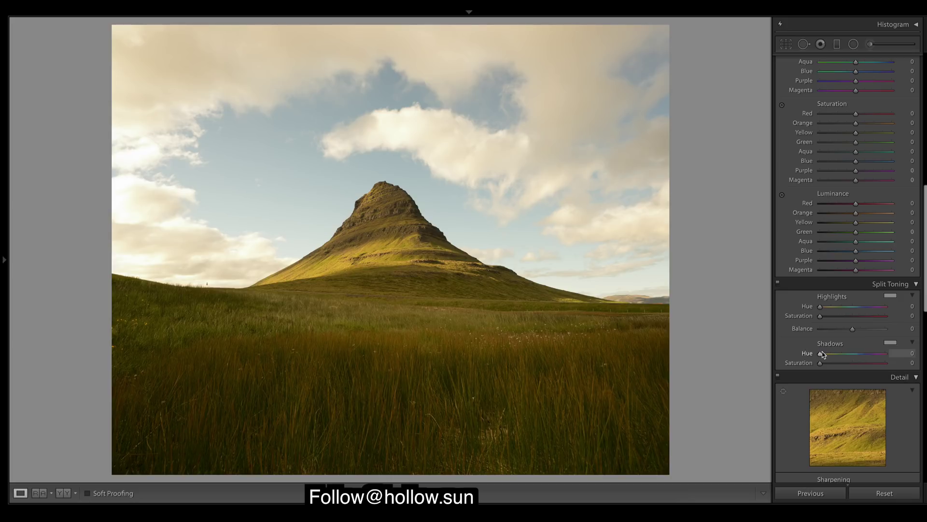
{"action": "left_click_drag", "start_coordinate": [832, 366], "coordinate": [831, 365]}
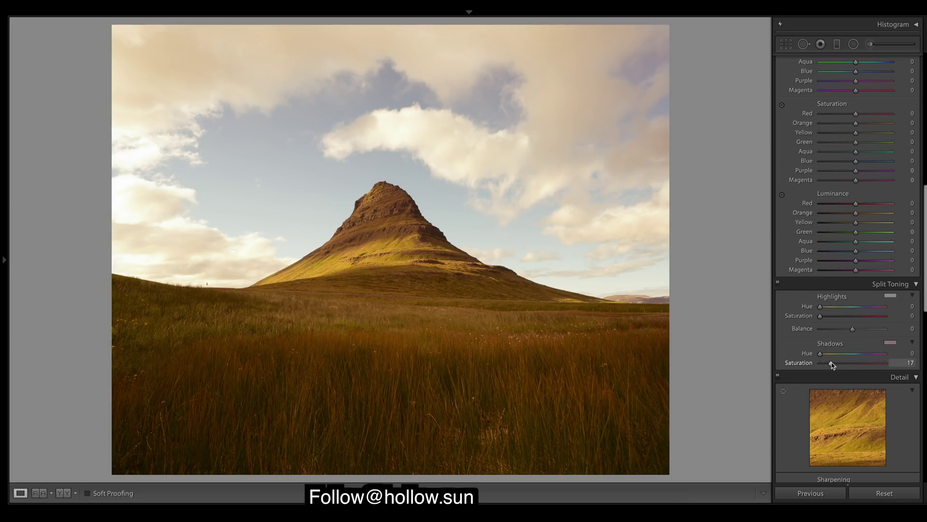
{"action": "left_click_drag", "start_coordinate": [820, 354], "coordinate": [856, 358]}
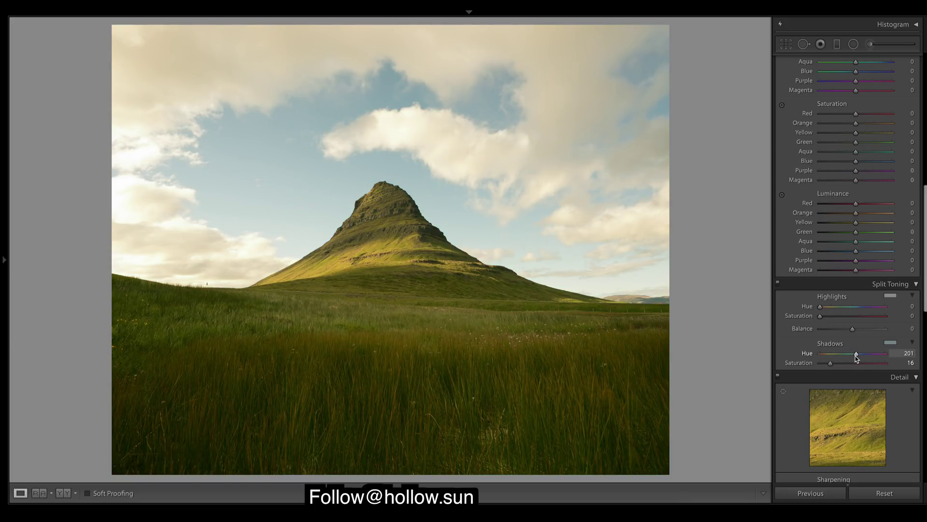
{"action": "left_click_drag", "start_coordinate": [856, 357], "coordinate": [859, 357]}
{"action": "left_click_drag", "start_coordinate": [860, 358], "coordinate": [859, 358]}
Step: Split-tone the highlights with hue 35 and saturation 19, and set the toning balance to −78
{"action": "left_click_drag", "start_coordinate": [820, 307], "coordinate": [823, 309]}
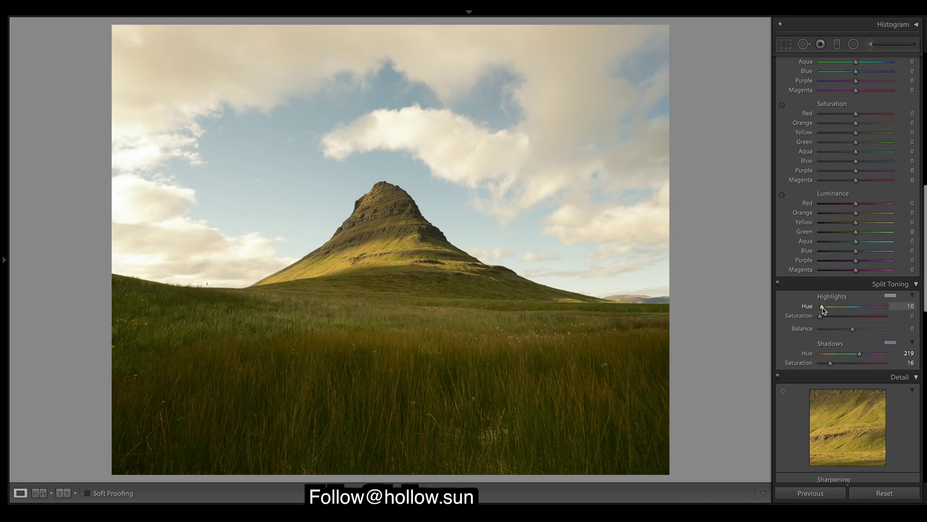
{"action": "mouse_move", "coordinate": [824, 308]}
{"action": "left_mouse_down"}
{"action": "mouse_move", "coordinate": [821, 317]}
{"action": "mouse_move", "coordinate": [831, 317]}
{"action": "left_mouse_up"}
{"action": "left_click_drag", "start_coordinate": [843, 330], "coordinate": [820, 333]}
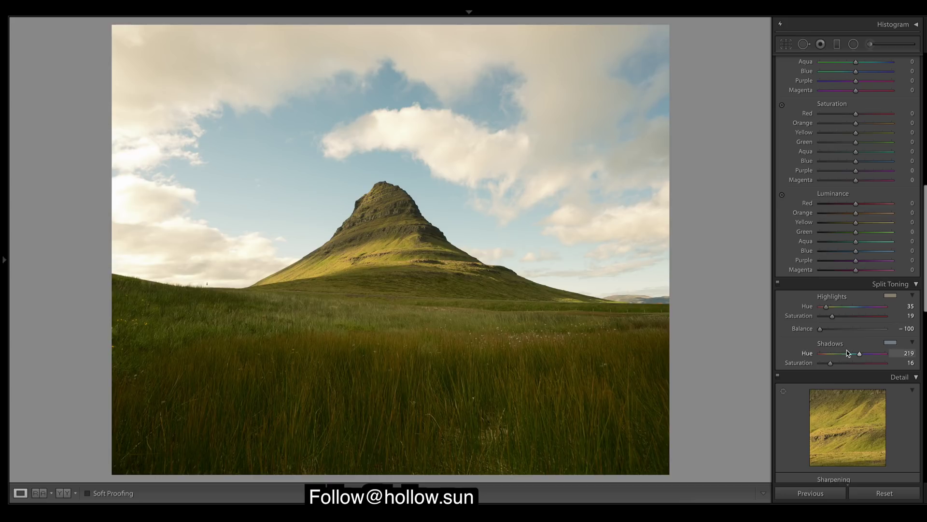
{"action": "left_click_drag", "start_coordinate": [820, 329], "coordinate": [909, 328]}
{"action": "left_click_drag", "start_coordinate": [885, 329], "coordinate": [831, 328]}
{"action": "left_click_drag", "start_coordinate": [831, 329], "coordinate": [830, 329]}
Step: Flatten the photo's tones by setting contrast to −50 and highlights to −73
{"action": "scroll", "coordinate": [926, 241], "scroll_direction": "up", "scroll_amount": 10}
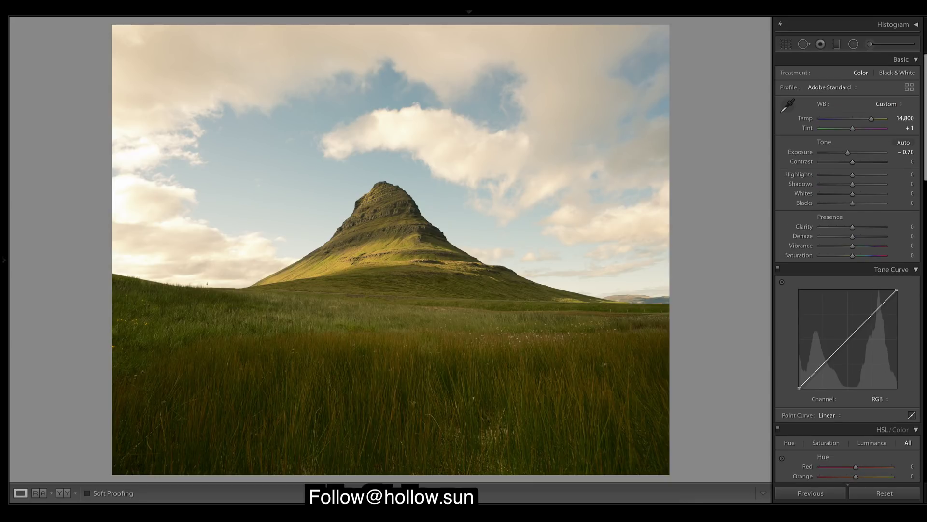
{"action": "left_click_drag", "start_coordinate": [852, 161], "coordinate": [836, 162]}
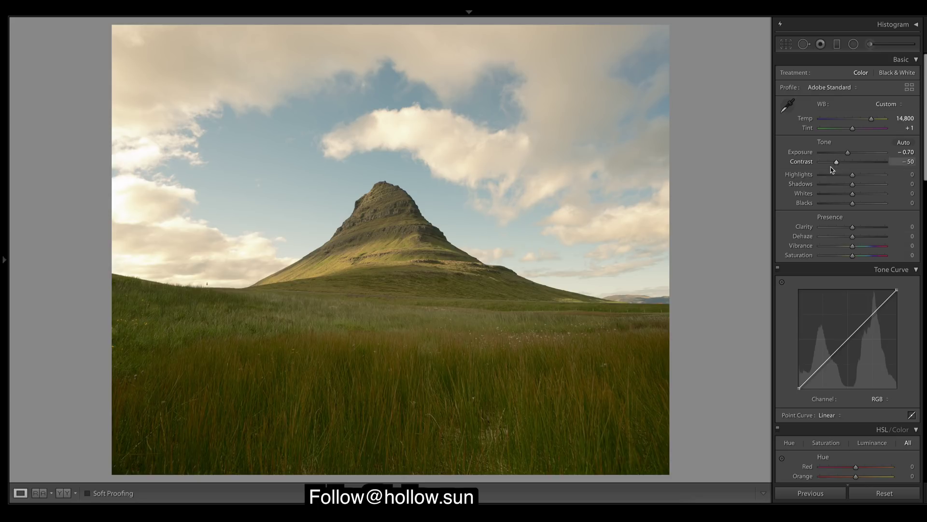
{"action": "left_click_drag", "start_coordinate": [837, 175], "coordinate": [835, 174]}
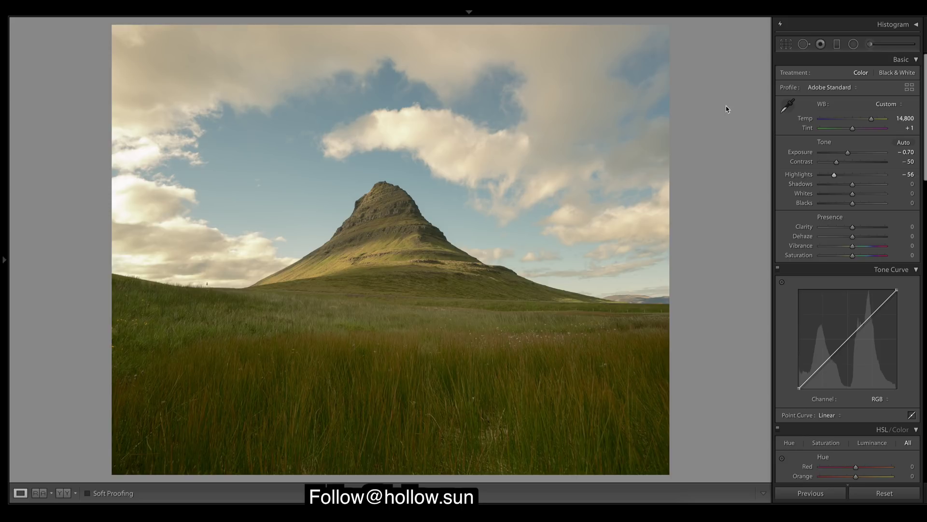
{"action": "left_click_drag", "start_coordinate": [836, 174], "coordinate": [830, 175]}
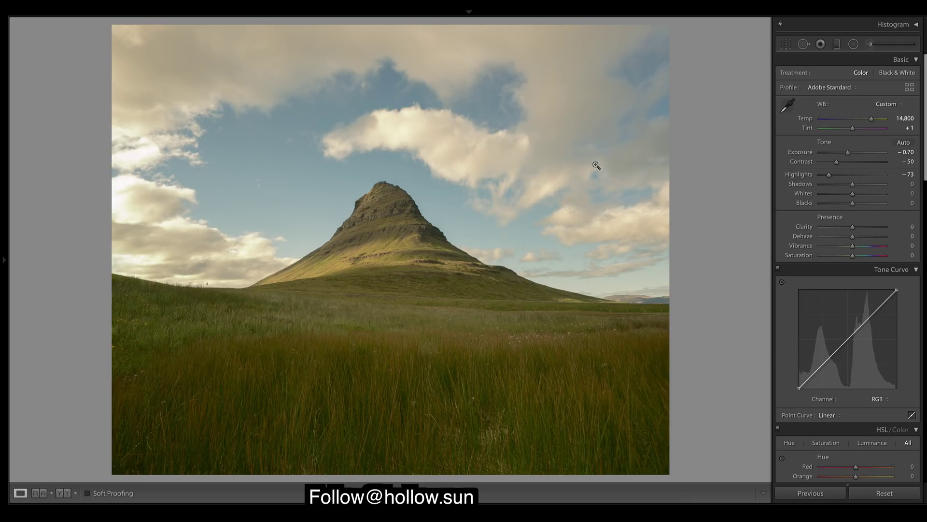
Step: Set whites to −9, blacks to −59 and shadows to +82
{"action": "left_click_drag", "start_coordinate": [854, 196], "coordinate": [851, 196]}
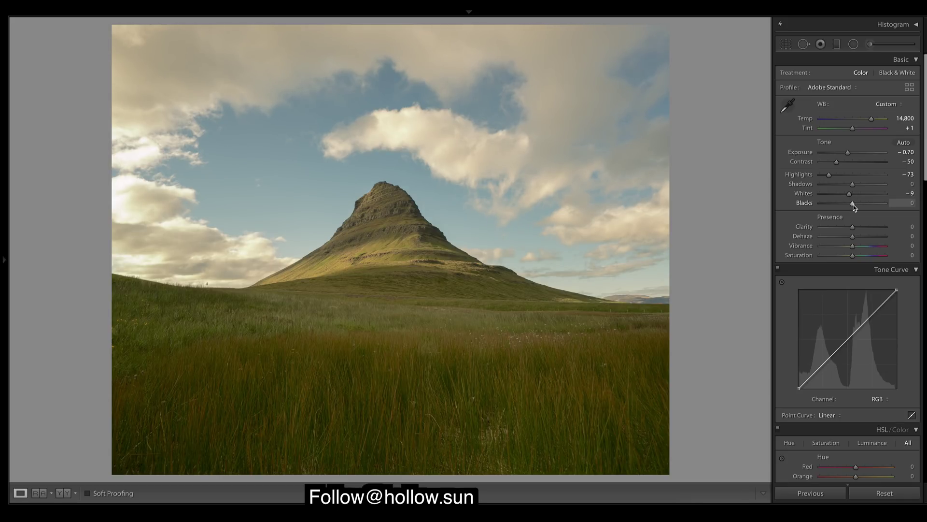
{"action": "left_click_drag", "start_coordinate": [851, 207], "coordinate": [833, 208]}
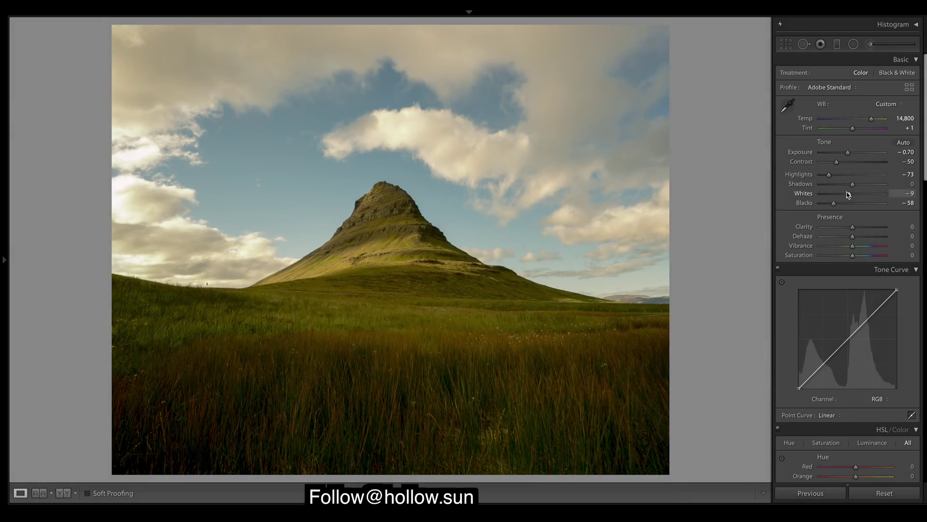
{"action": "left_click_drag", "start_coordinate": [834, 208], "coordinate": [833, 208]}
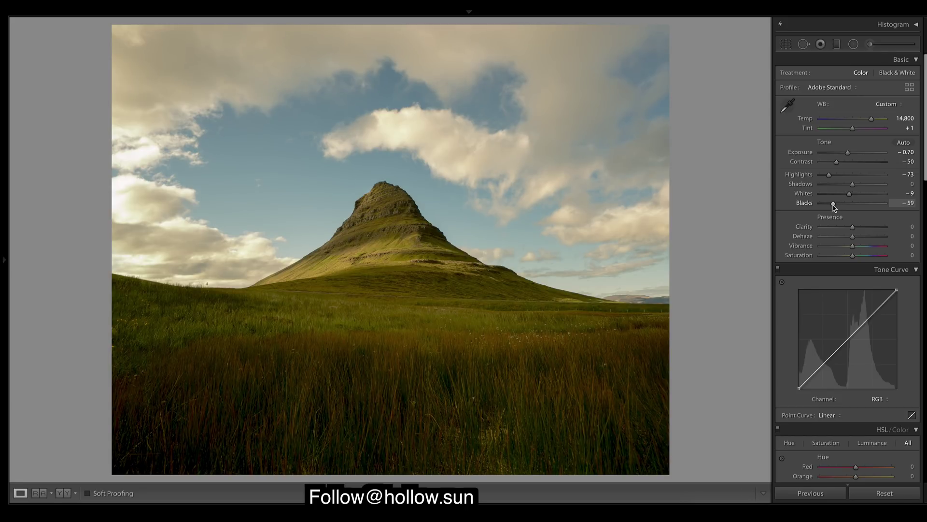
{"action": "left_click_drag", "start_coordinate": [853, 184], "coordinate": [882, 185]}
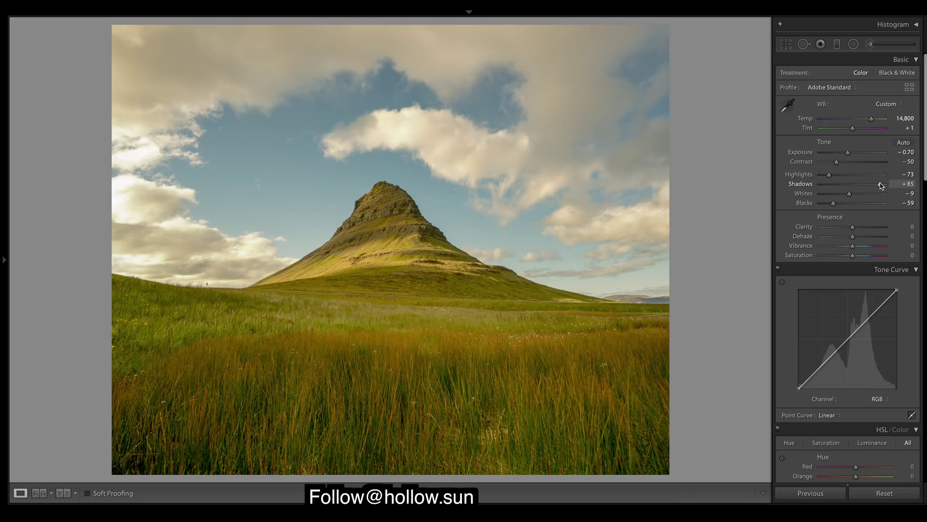
{"action": "left_click_drag", "start_coordinate": [881, 186], "coordinate": [882, 187]}
{"action": "left_click_drag", "start_coordinate": [925, 80], "coordinate": [926, 203]}
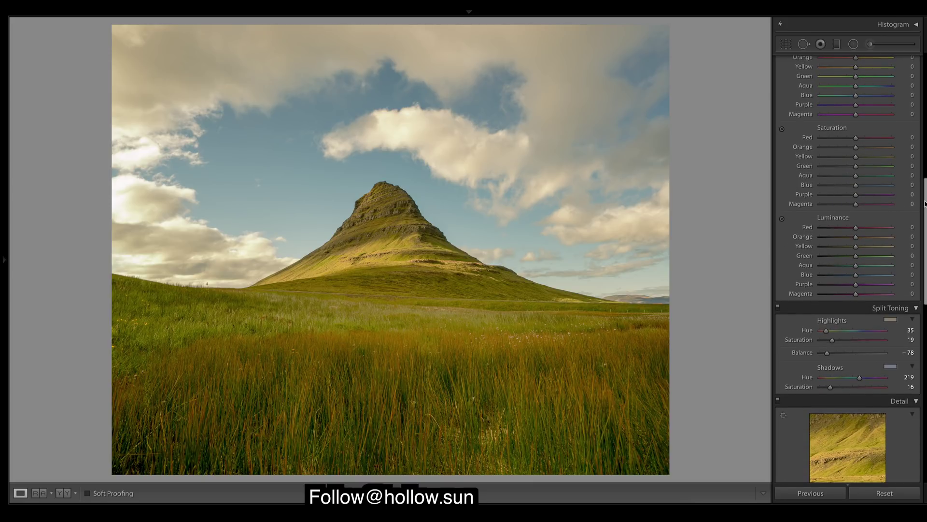
{"action": "left_click_drag", "start_coordinate": [856, 237], "coordinate": [832, 246]}
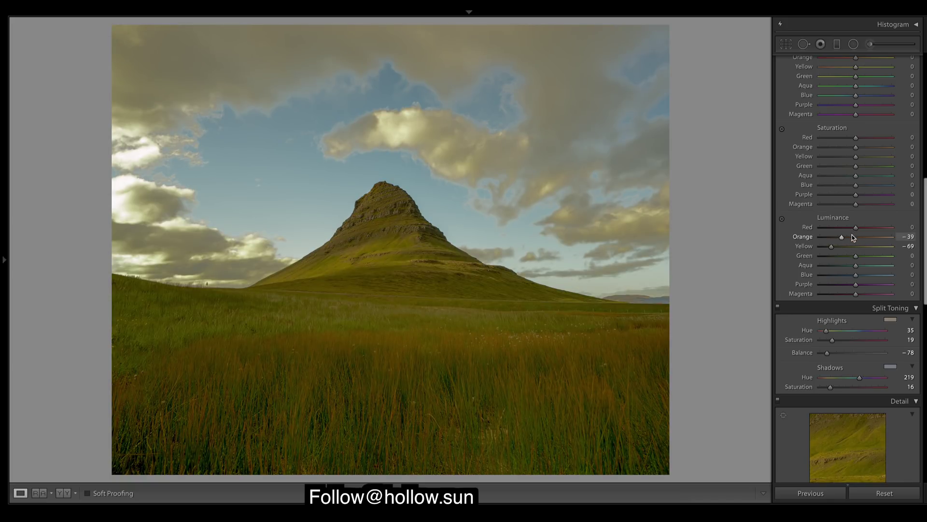
{"action": "double_click", "coordinate": [843, 237]}
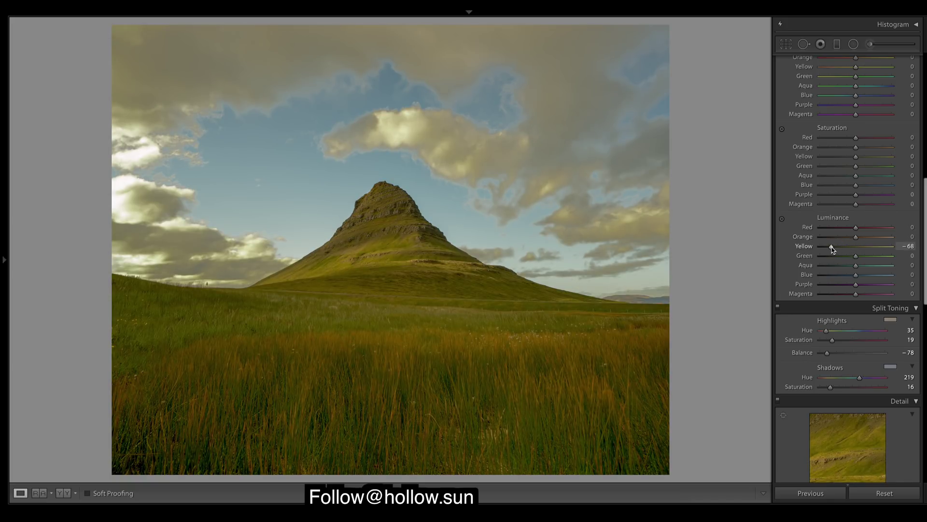
{"action": "double_click", "coordinate": [832, 246]}
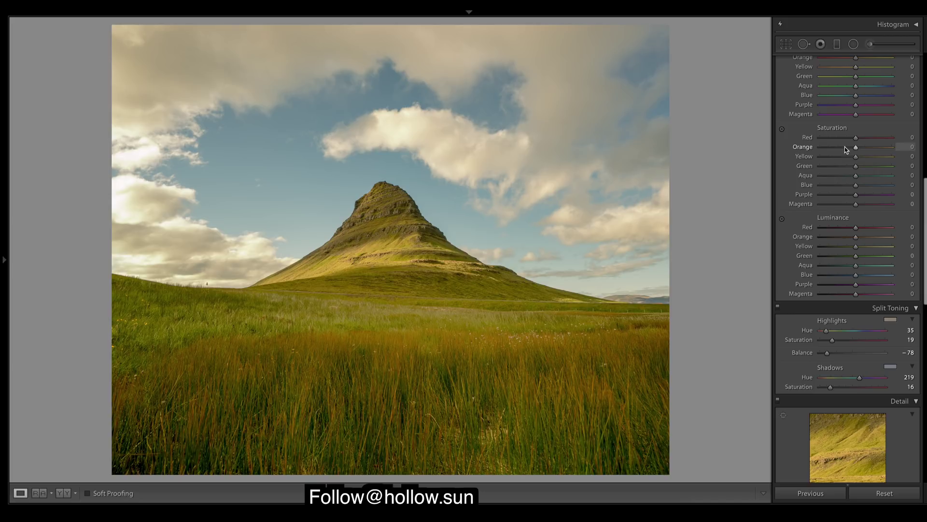
Step: Mute the grass colours by lowering yellow saturation to about −79 and orange saturation to about −28
{"action": "left_click", "coordinate": [837, 157]}
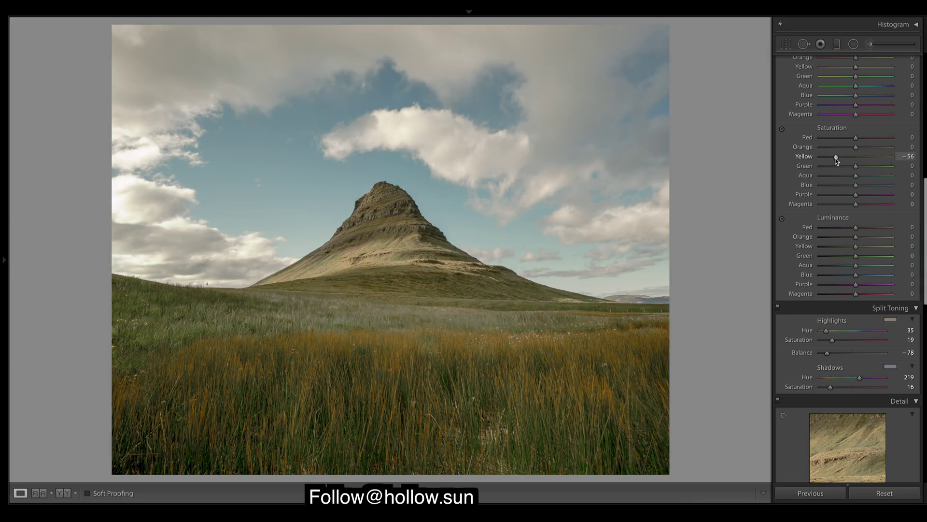
{"action": "left_click_drag", "start_coordinate": [837, 161], "coordinate": [831, 161]}
{"action": "left_click", "coordinate": [841, 148]}
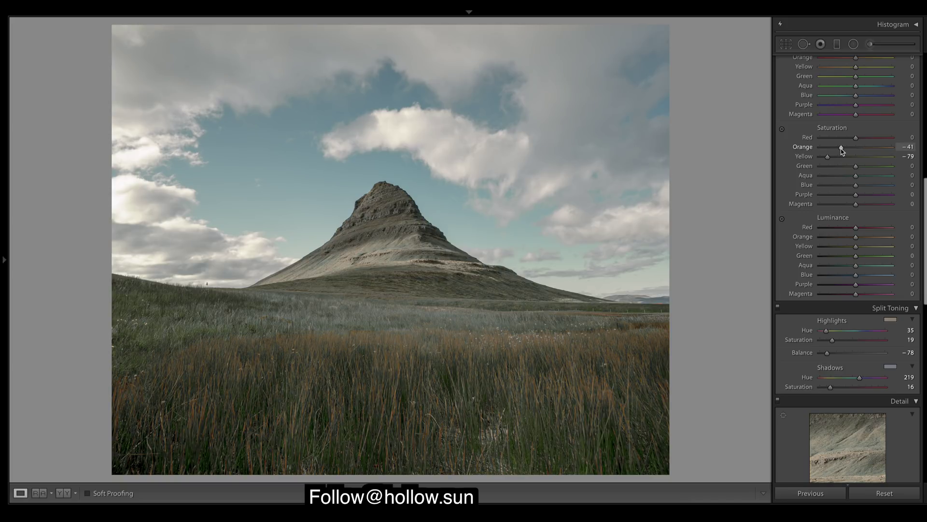
{"action": "left_click", "coordinate": [838, 157]}
{"action": "left_click", "coordinate": [828, 157]}
{"action": "scroll", "coordinate": [882, 230], "scroll_direction": "up", "scroll_amount": 10}
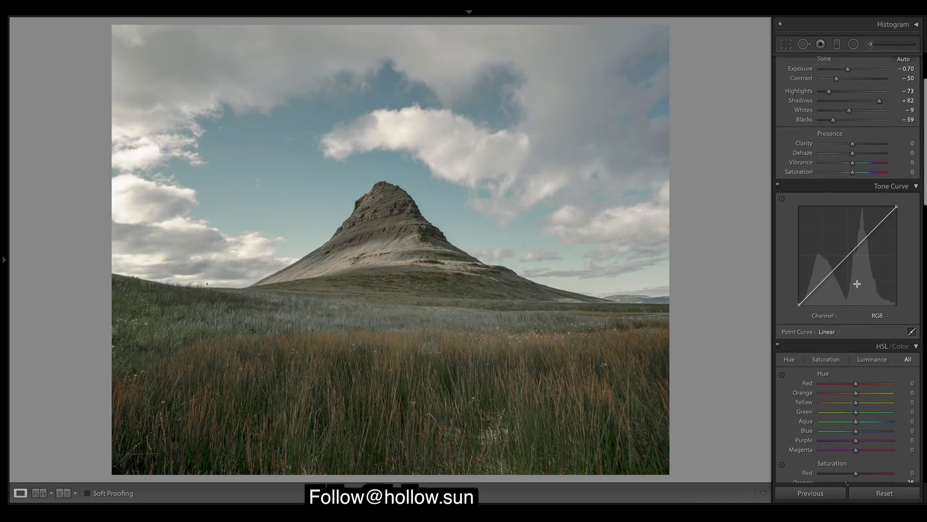
{"action": "left_click_drag", "start_coordinate": [836, 78], "coordinate": [860, 78]}
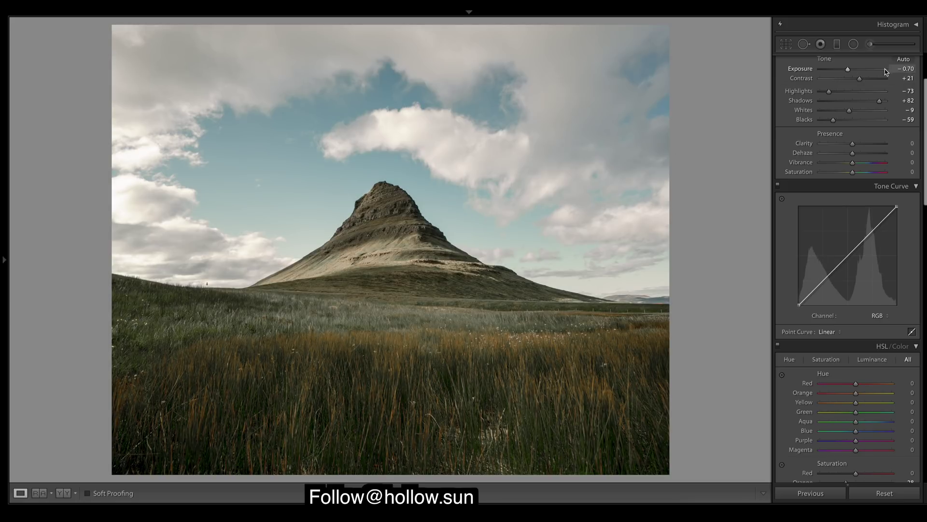
{"action": "key", "text": "ctrl+z"}
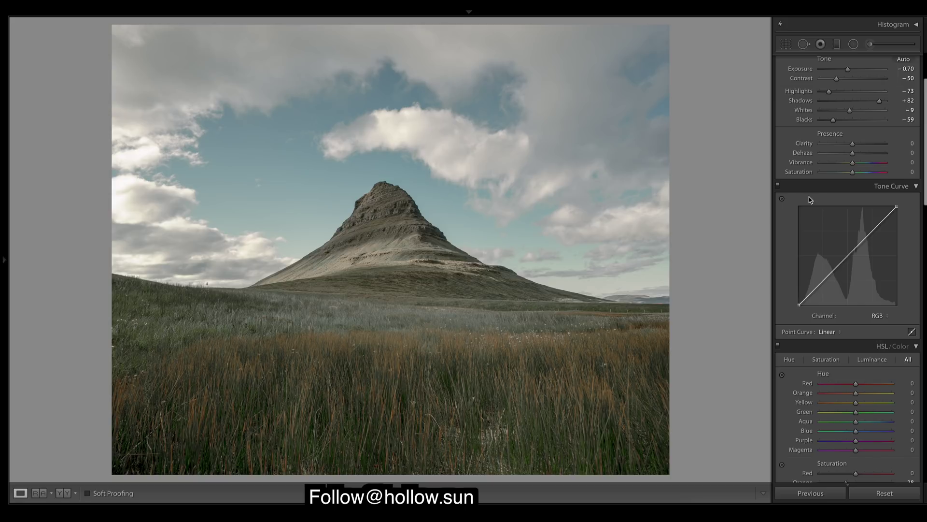
Step: Shape an S-curve on the tone curve's red channel, adding points in the shadows, midtones and highlights
{"action": "left_click", "coordinate": [888, 316]}
{"action": "left_click", "coordinate": [879, 324]}
{"action": "left_click_drag", "start_coordinate": [800, 304], "coordinate": [844, 257]}
{"action": "left_click_drag", "start_coordinate": [866, 223], "coordinate": [867, 228]}
Step: Shape an S-curve on the tone curve's green channel, with darkened shadows, a midtone point near 45.5 / 50.2 % and an adjusted highlight point
{"action": "left_click", "coordinate": [884, 316]}
{"action": "left_click", "coordinate": [878, 322]}
{"action": "left_click_drag", "start_coordinate": [818, 286], "coordinate": [845, 256]}
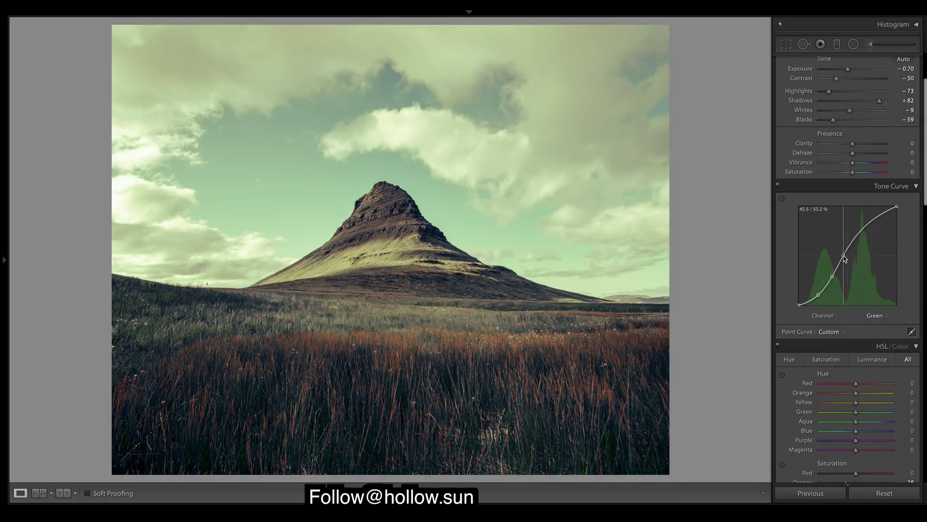
{"action": "left_click_drag", "start_coordinate": [870, 224], "coordinate": [868, 229]}
Step: Shape an S-curve on the tone curve's blue channel, with lowered shadows, a midtone point and a highlight point near 70.2 / 78.4 %
{"action": "left_click", "coordinate": [876, 316]}
{"action": "left_click", "coordinate": [876, 324]}
{"action": "mouse_move", "coordinate": [822, 283]}
{"action": "left_mouse_down"}
{"action": "mouse_move", "coordinate": [804, 306]}
{"action": "mouse_move", "coordinate": [830, 284]}
{"action": "left_mouse_up"}
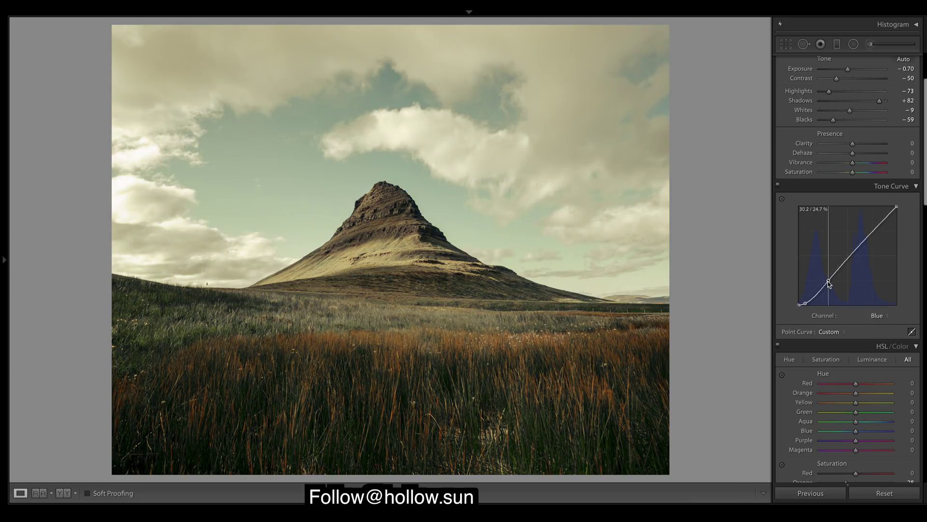
{"action": "left_click", "coordinate": [848, 260]}
{"action": "left_click_drag", "start_coordinate": [849, 261], "coordinate": [873, 230]}
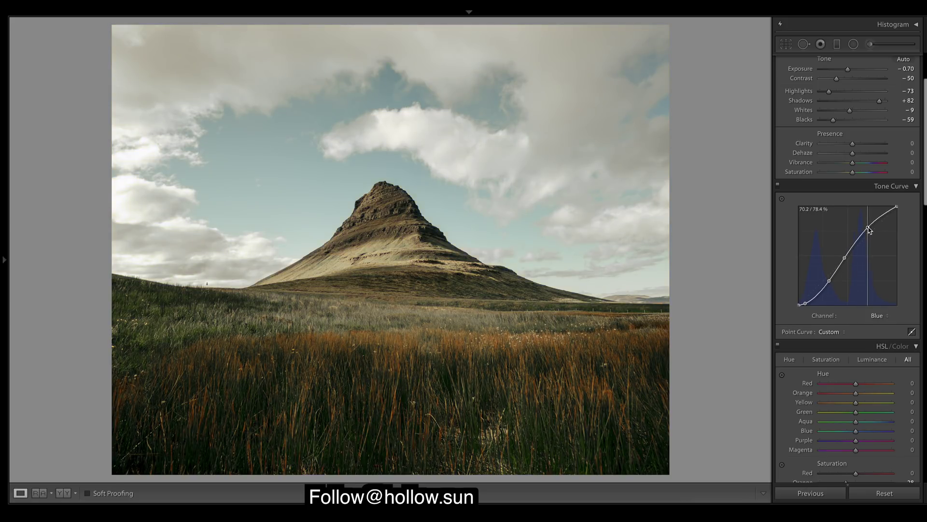
Step: Fade the blacks on the RGB tone curve by lifting the black point to about 12 %, adding a shadow point and anchoring midtones and highlights
{"action": "left_click", "coordinate": [885, 316]}
{"action": "left_click", "coordinate": [879, 289]}
{"action": "left_click_drag", "start_coordinate": [800, 304], "coordinate": [819, 288]}
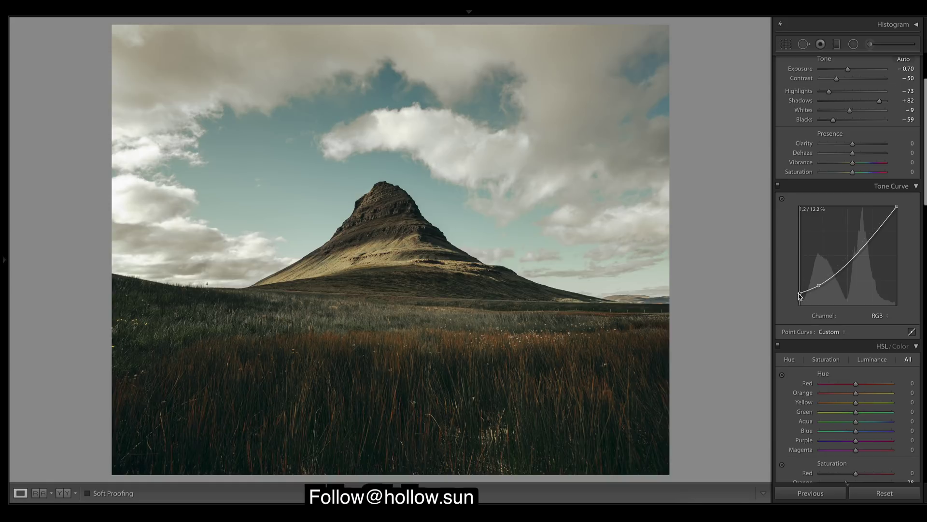
{"action": "left_click_drag", "start_coordinate": [848, 264], "coordinate": [847, 258]}
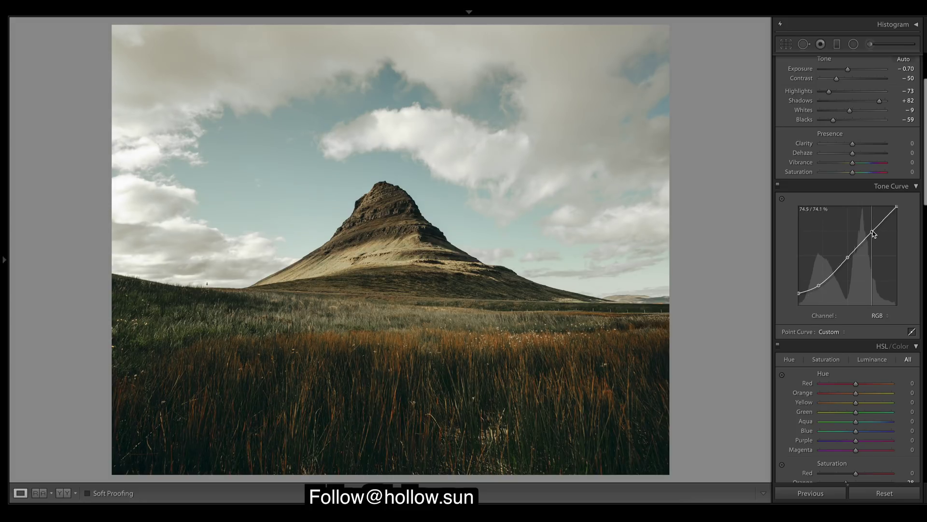
{"action": "left_click", "coordinate": [873, 231]}
Step: Review the finished point curves of the red, green and blue channels one after another
{"action": "scroll", "coordinate": [873, 231], "scroll_direction": "up", "scroll_amount": 3}
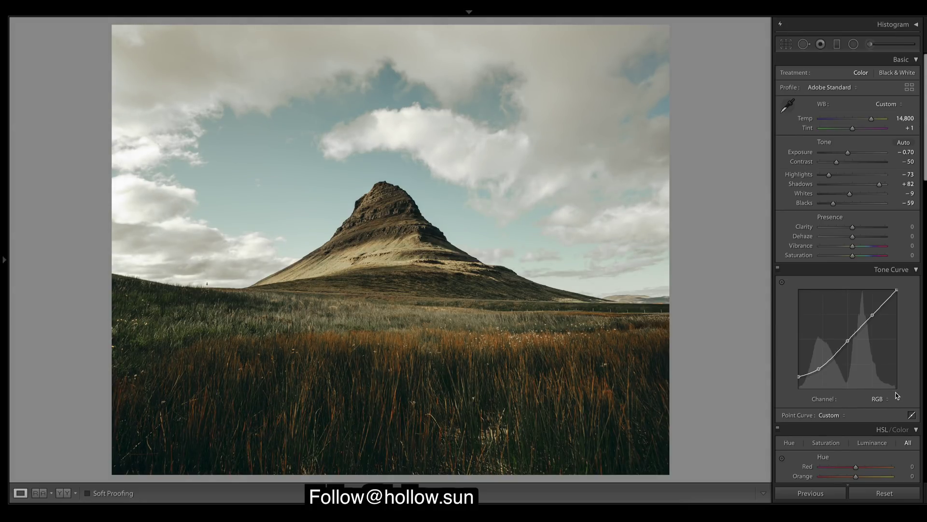
{"action": "left_click", "coordinate": [877, 399]}
{"action": "left_click", "coordinate": [875, 406]}
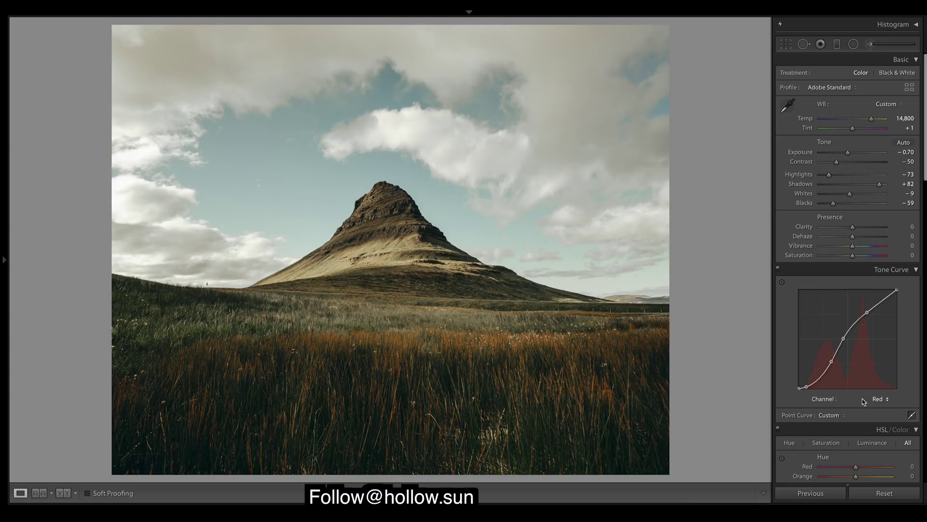
{"action": "left_click", "coordinate": [889, 398]}
{"action": "left_click", "coordinate": [890, 405]}
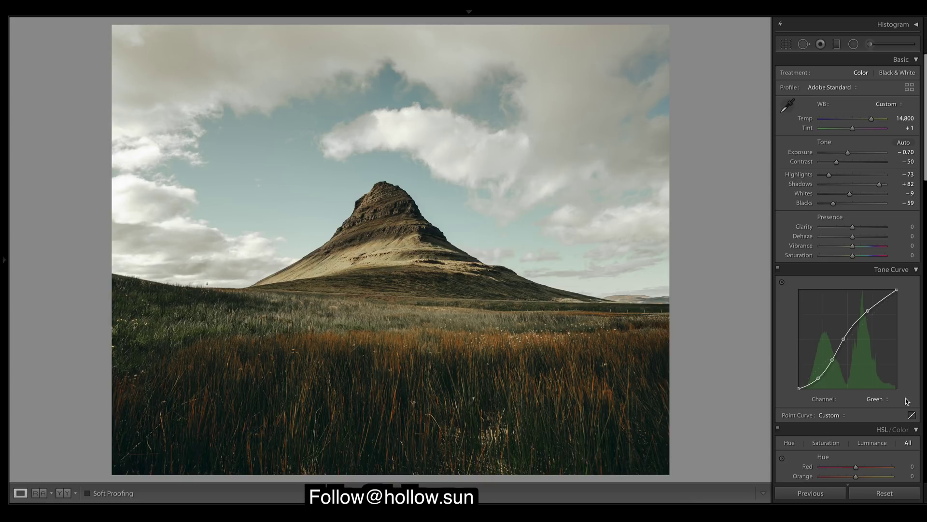
{"action": "left_click", "coordinate": [887, 399]}
{"action": "left_click", "coordinate": [878, 408]}
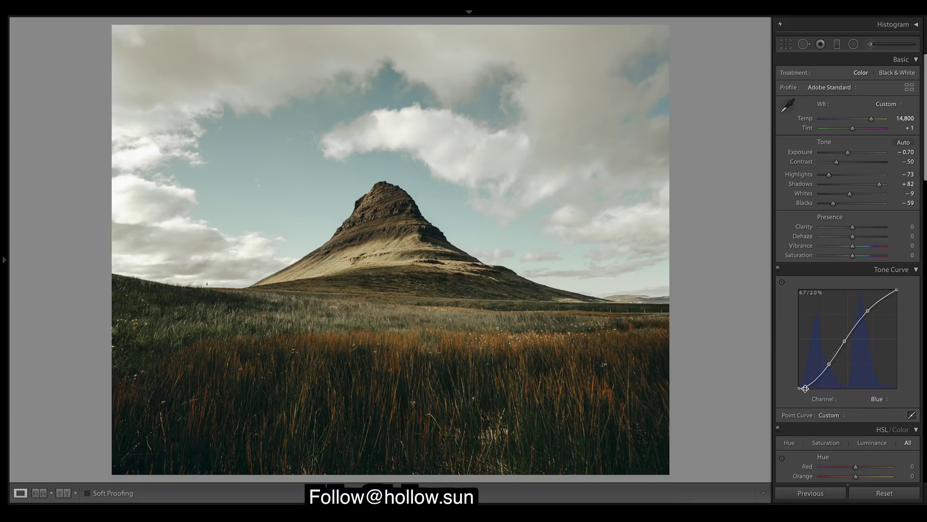
Step: Try shifting the lowest shadow point and lowering the highlight point on the blue channel curve, undoing each change
{"action": "left_click_drag", "start_coordinate": [805, 386], "coordinate": [819, 389]}
{"action": "key", "text": "ctrl+z"}
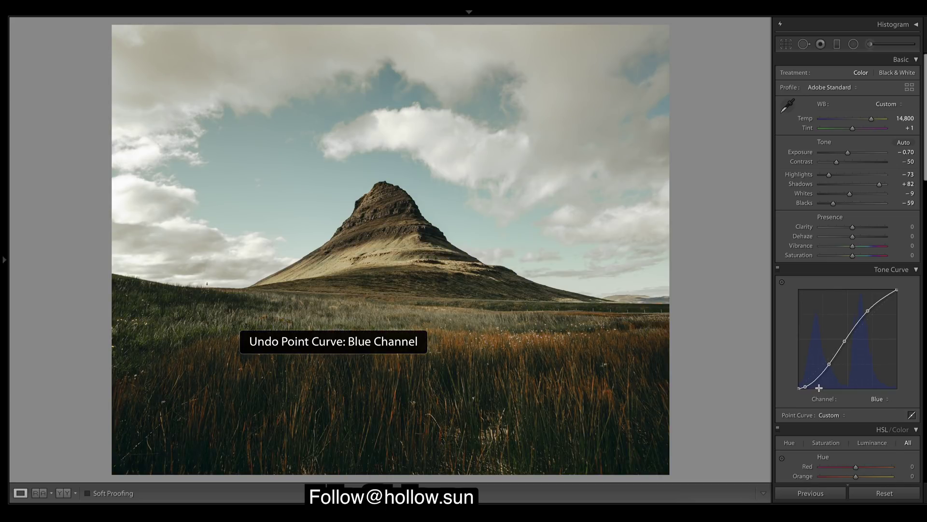
{"action": "left_click_drag", "start_coordinate": [868, 311], "coordinate": [868, 315]}
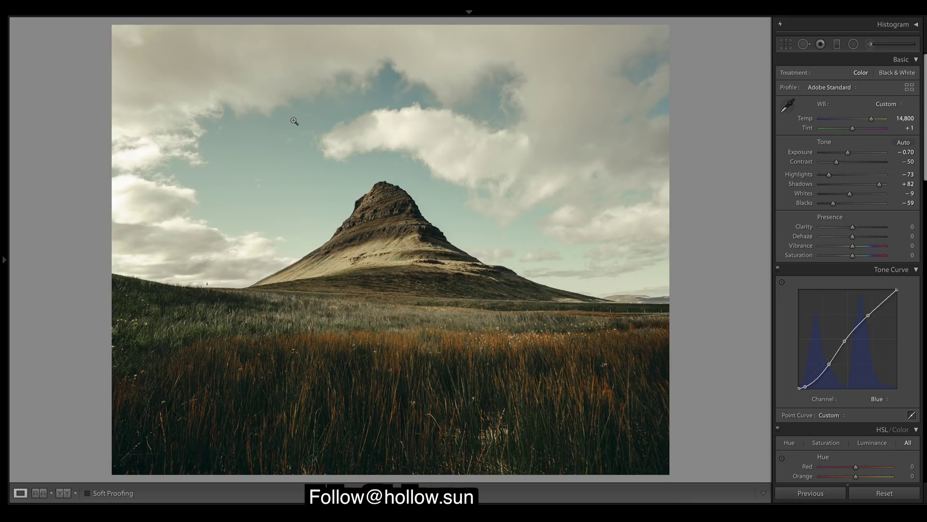
{"action": "key", "text": "ctrl+z"}
Step: Compare the curve shapes of the green, red and blue channels again, examining the placement of their points
{"action": "left_click", "coordinate": [887, 400]}
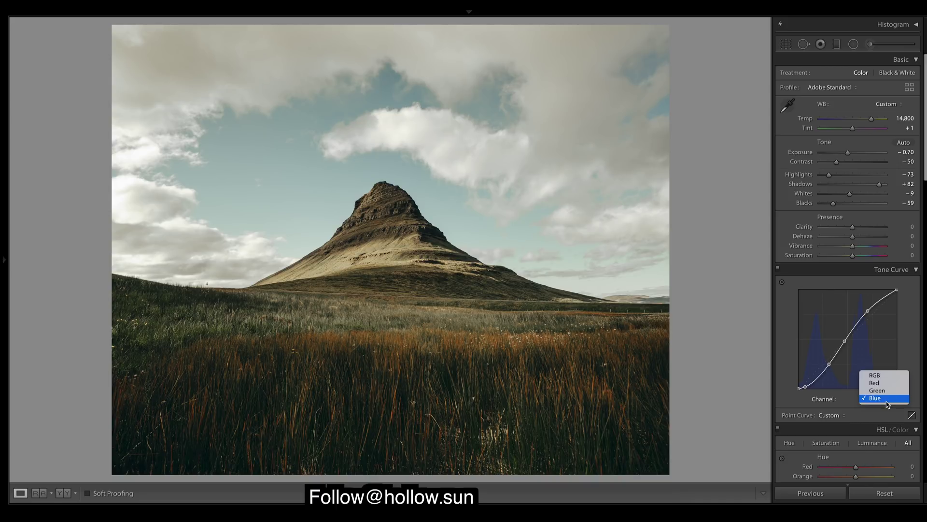
{"action": "left_click", "coordinate": [877, 390]}
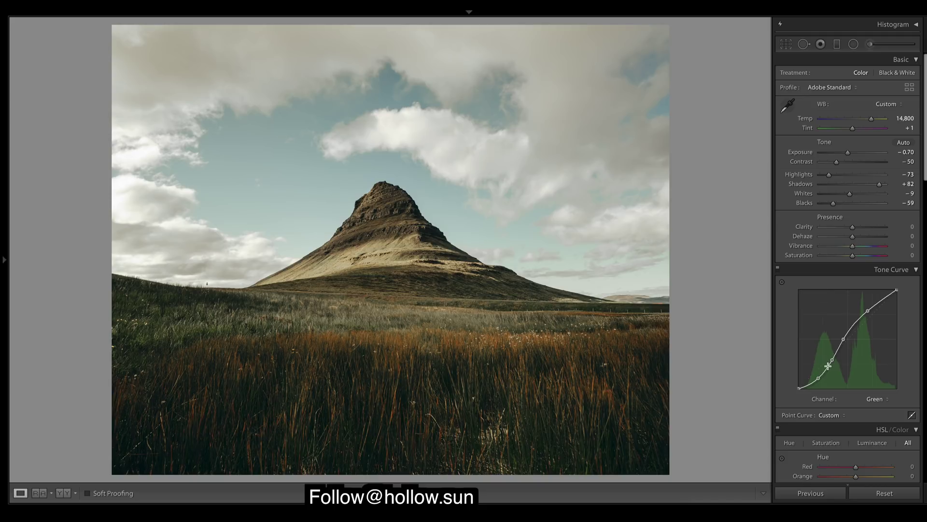
{"action": "left_click", "coordinate": [888, 400]}
{"action": "left_click", "coordinate": [874, 389]}
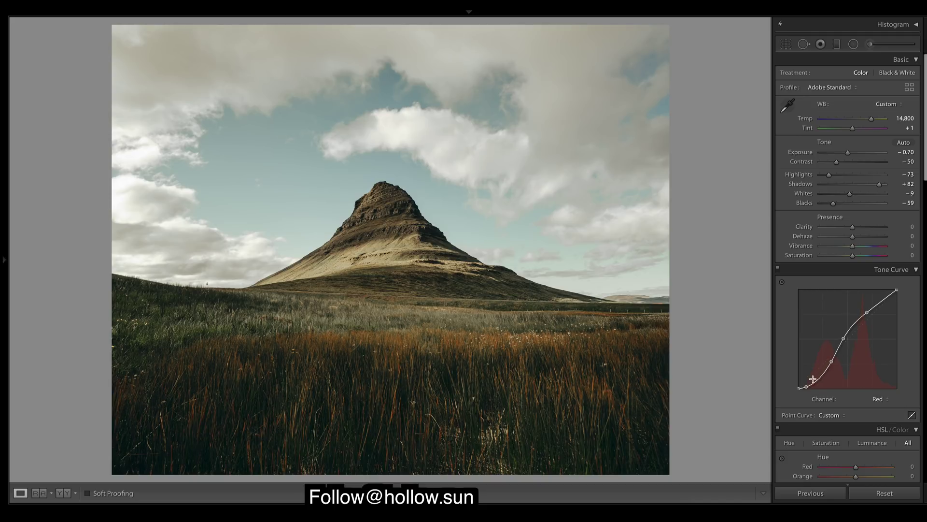
{"action": "left_click", "coordinate": [877, 398]}
{"action": "left_click", "coordinate": [882, 419]}
{"action": "left_click", "coordinate": [886, 401]}
{"action": "left_click", "coordinate": [884, 412]}
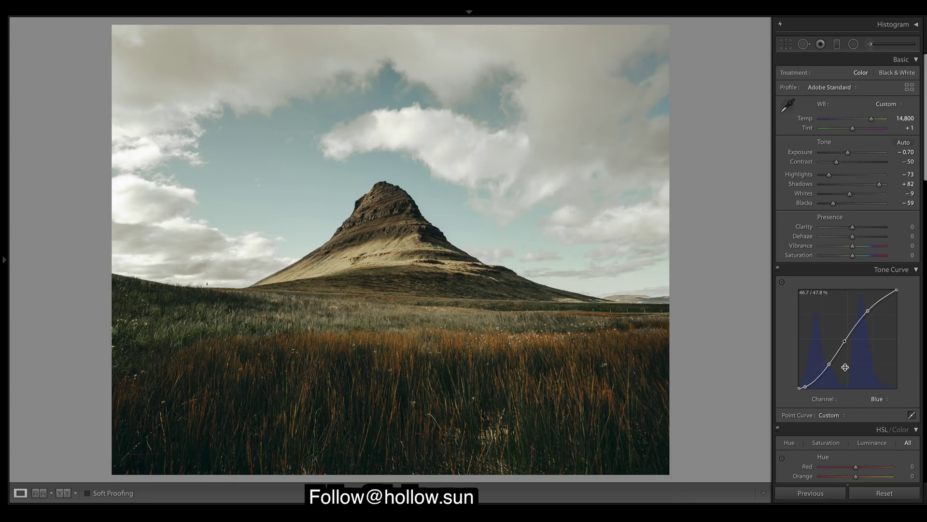
{"action": "left_click_drag", "start_coordinate": [834, 362], "coordinate": [830, 366]}
Step: Try dropping the RGB curve's black point to zero and moving its shadow point, undoing each change
{"action": "left_click", "coordinate": [889, 399]}
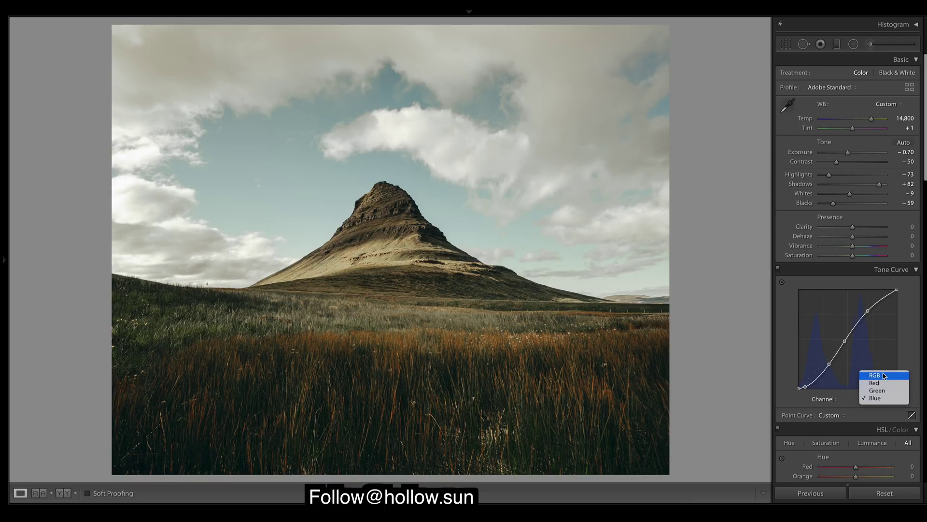
{"action": "left_click", "coordinate": [885, 377]}
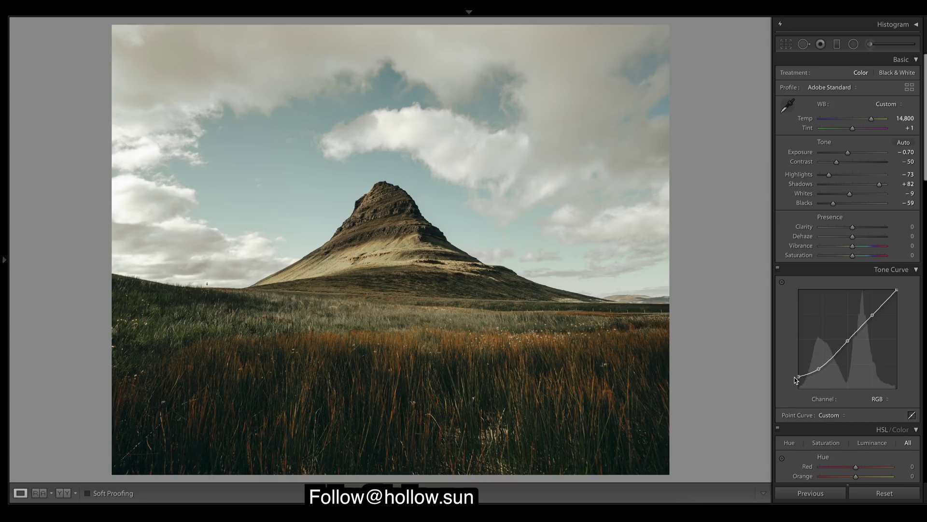
{"action": "left_click_drag", "start_coordinate": [799, 376], "coordinate": [798, 389]}
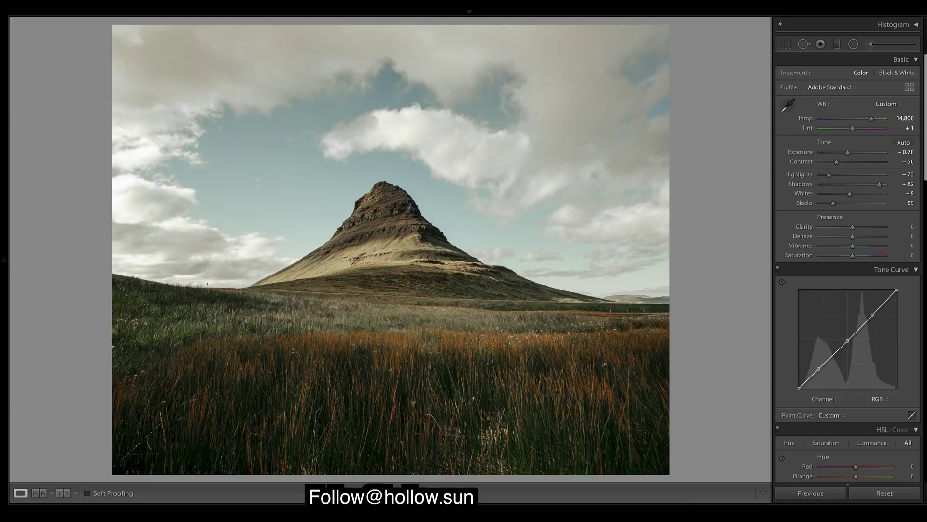
{"action": "key", "text": "ctrl+z"}
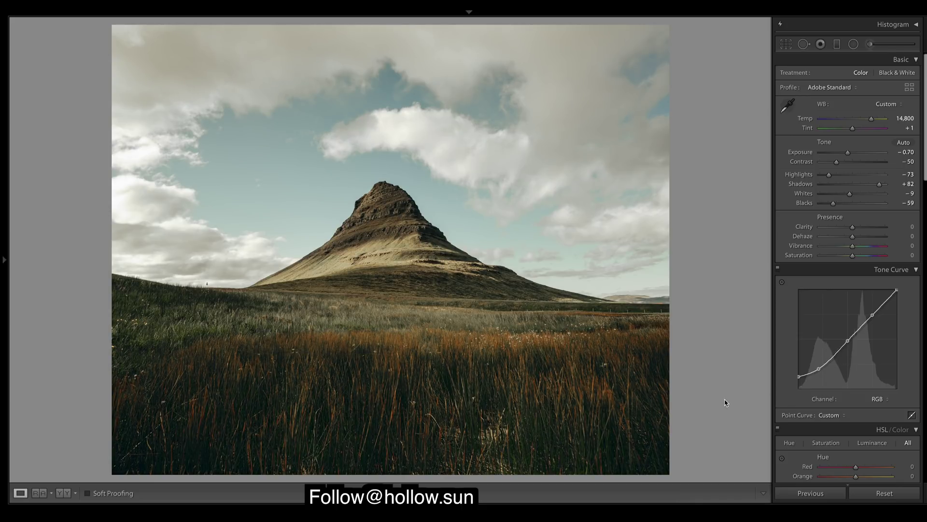
{"action": "left_click_drag", "start_coordinate": [819, 369], "coordinate": [824, 371]}
{"action": "key", "text": "ctrl+z"}
Step: Add a subtle post-crop vignette with amount −12 and midpoint 60
{"action": "left_click_drag", "start_coordinate": [926, 115], "coordinate": [925, 416]}
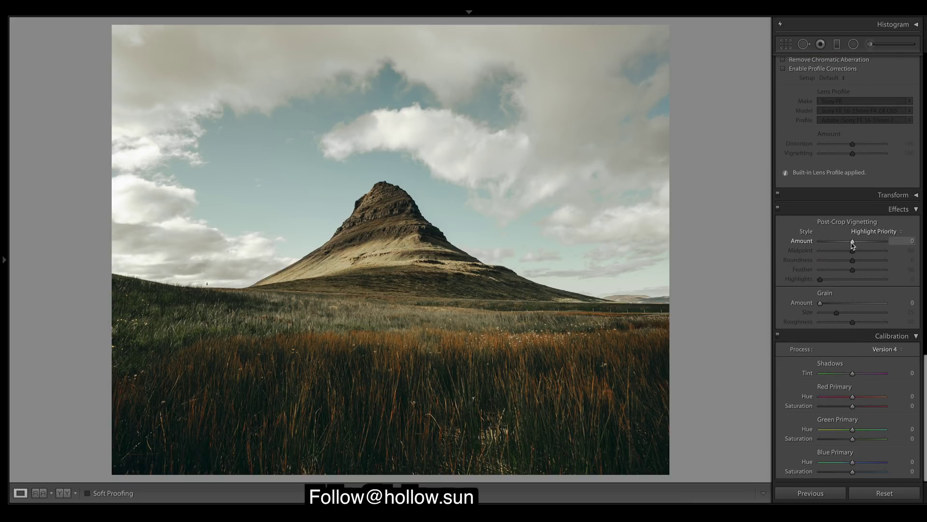
{"action": "left_click_drag", "start_coordinate": [852, 243], "coordinate": [848, 250]}
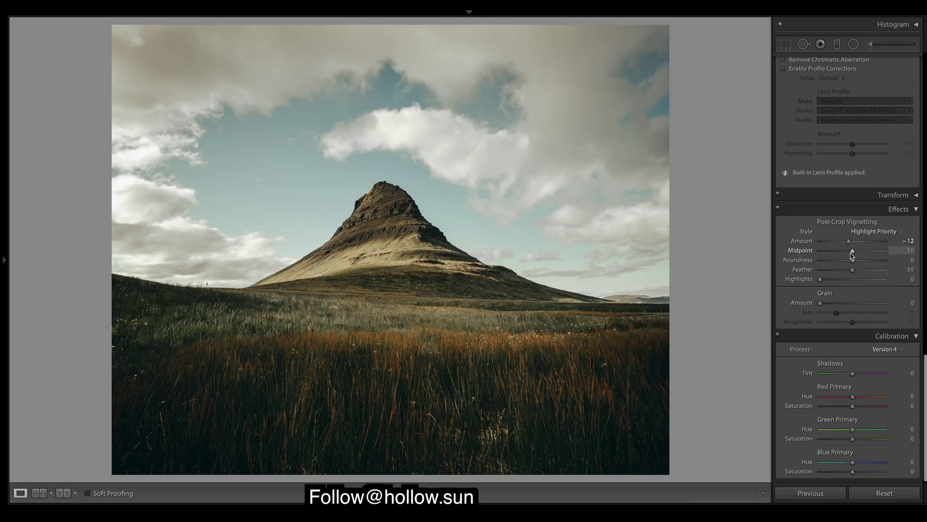
{"action": "left_click_drag", "start_coordinate": [850, 252], "coordinate": [858, 254]}
Step: Reduce the sharpening amount to 17
{"action": "scroll", "coordinate": [916, 360], "scroll_direction": "up", "scroll_amount": 2}
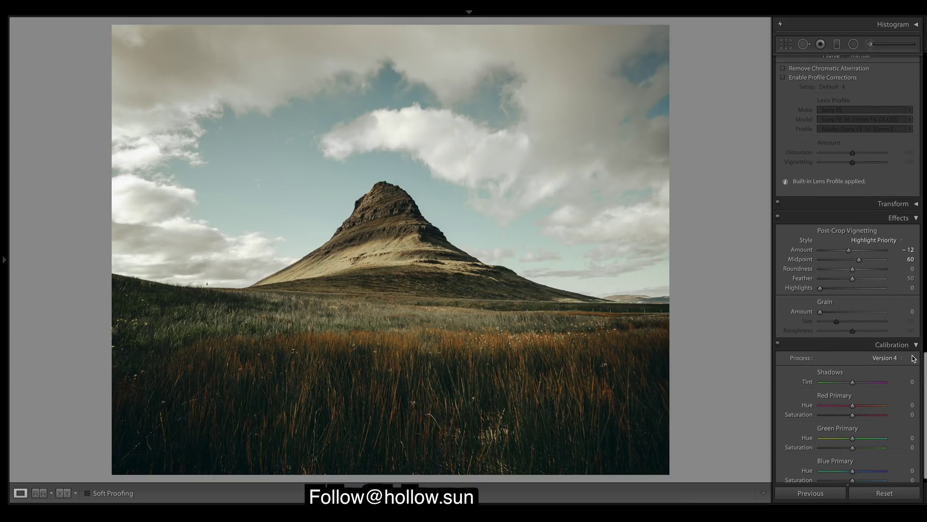
{"action": "left_click_drag", "start_coordinate": [926, 378], "coordinate": [925, 253]}
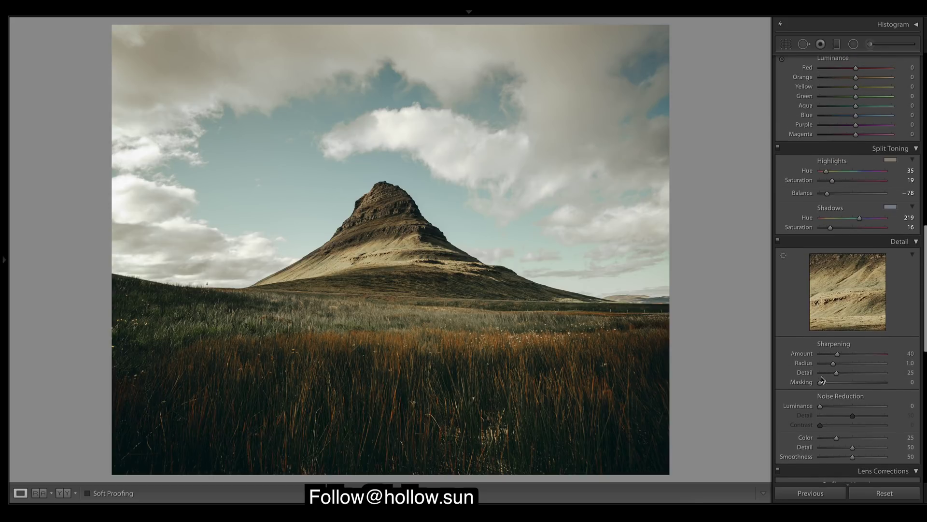
{"action": "left_click_drag", "start_coordinate": [836, 354], "coordinate": [741, 348]}
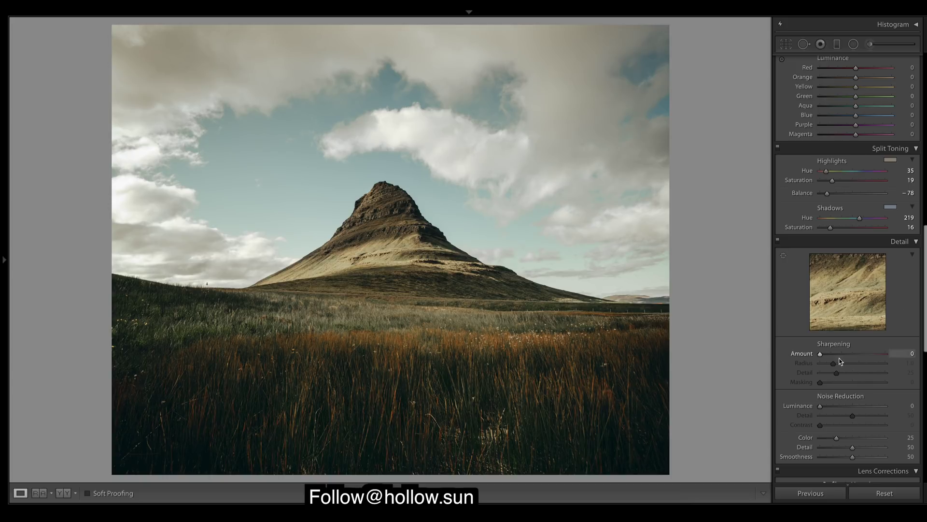
{"action": "left_click_drag", "start_coordinate": [820, 354], "coordinate": [826, 358]}
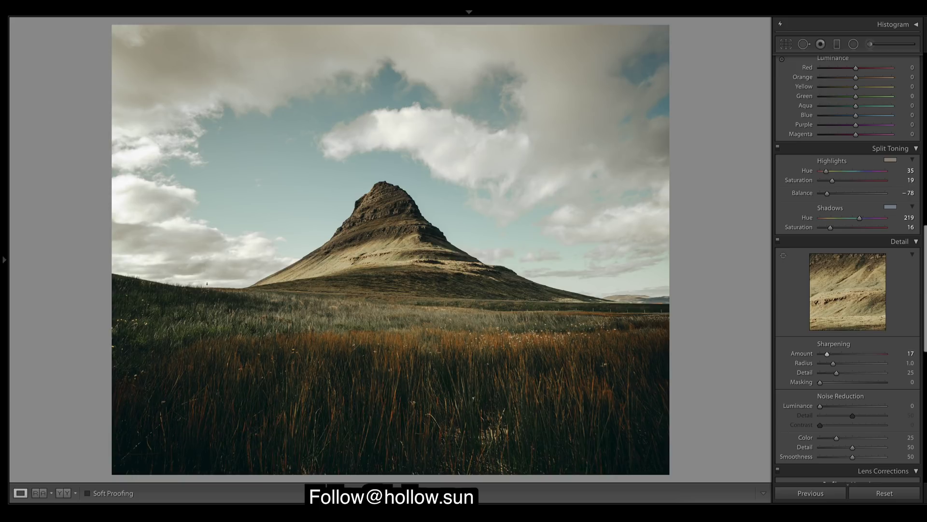
Step: Set the HSL saturation of orange to −46 and of both blue and aqua to −20
{"action": "left_click_drag", "start_coordinate": [926, 275], "coordinate": [918, 186]}
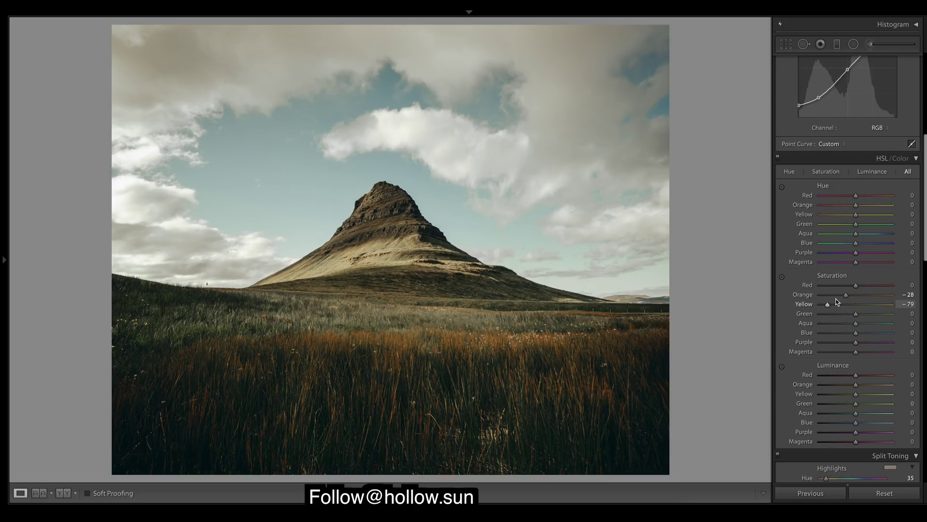
{"action": "mouse_move", "coordinate": [846, 296]}
{"action": "left_mouse_down"}
{"action": "mouse_move", "coordinate": [820, 296]}
{"action": "mouse_move", "coordinate": [841, 297]}
{"action": "left_mouse_up"}
{"action": "left_click_drag", "start_coordinate": [855, 334], "coordinate": [848, 334]}
{"action": "left_click_drag", "start_coordinate": [849, 323], "coordinate": [720, 333]}
{"action": "left_click_drag", "start_coordinate": [851, 323], "coordinate": [849, 325]}
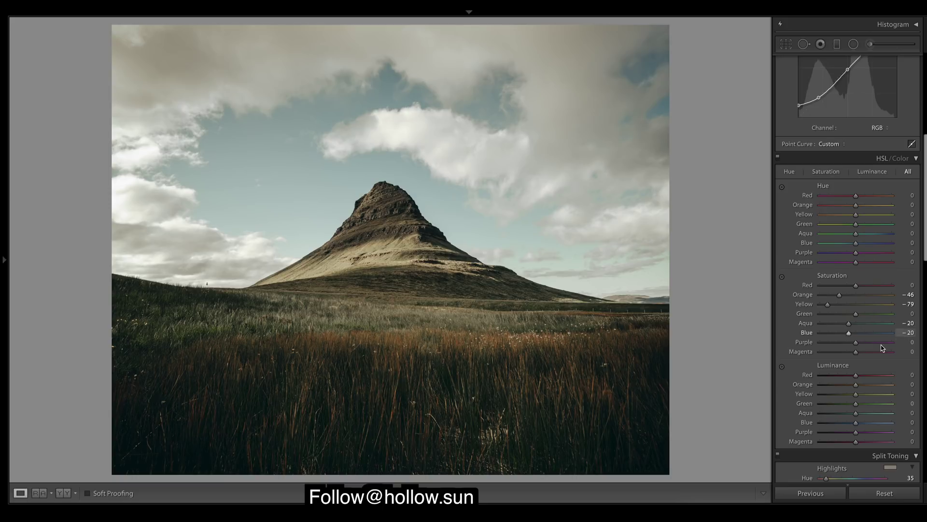
Step: Darken the sky by setting aqua and blue luminance to −20, trying blue at −100 and undoing that
{"action": "left_click_drag", "start_coordinate": [853, 424], "coordinate": [849, 423]}
{"action": "left_click_drag", "start_coordinate": [850, 424], "coordinate": [851, 424]}
{"action": "mouse_move", "coordinate": [856, 414]}
{"action": "left_mouse_down"}
{"action": "mouse_move", "coordinate": [842, 415]}
{"action": "mouse_move", "coordinate": [849, 416]}
{"action": "left_mouse_up"}
{"action": "left_click_drag", "start_coordinate": [850, 422], "coordinate": [820, 424]}
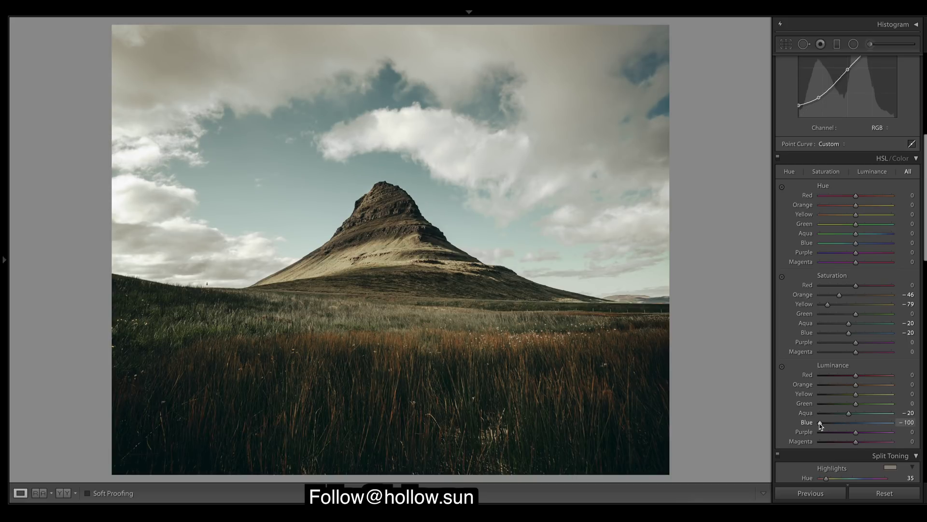
{"action": "key", "text": "ctrl+z"}
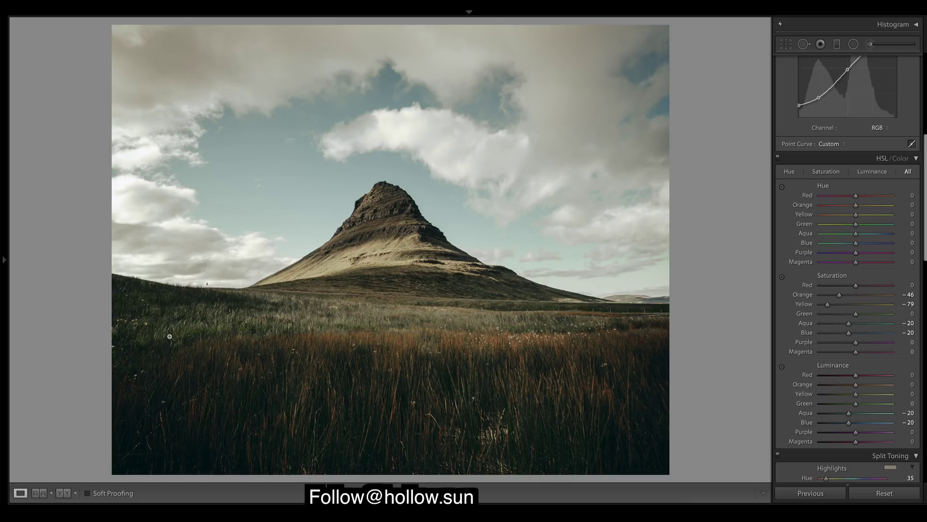
Step: Shift the HSL hues to green −70, yellow −15, aqua +5 and blue −4
{"action": "left_click_drag", "start_coordinate": [832, 226], "coordinate": [817, 226]}
{"action": "left_click_drag", "start_coordinate": [820, 225], "coordinate": [831, 226]}
{"action": "mouse_move", "coordinate": [859, 219]}
{"action": "left_mouse_down"}
{"action": "mouse_move", "coordinate": [836, 218]}
{"action": "mouse_move", "coordinate": [852, 218]}
{"action": "left_mouse_up"}
{"action": "left_click_drag", "start_coordinate": [862, 235], "coordinate": [858, 236]}
{"action": "left_click_drag", "start_coordinate": [858, 236], "coordinate": [857, 236]}
{"action": "left_click", "coordinate": [851, 243]}
{"action": "left_click_drag", "start_coordinate": [851, 246], "coordinate": [854, 246]}
Step: Try a blue saturation of −42 and undo it, and set aqua saturation to −37
{"action": "scroll", "coordinate": [877, 353], "scroll_direction": "down", "scroll_amount": 3}
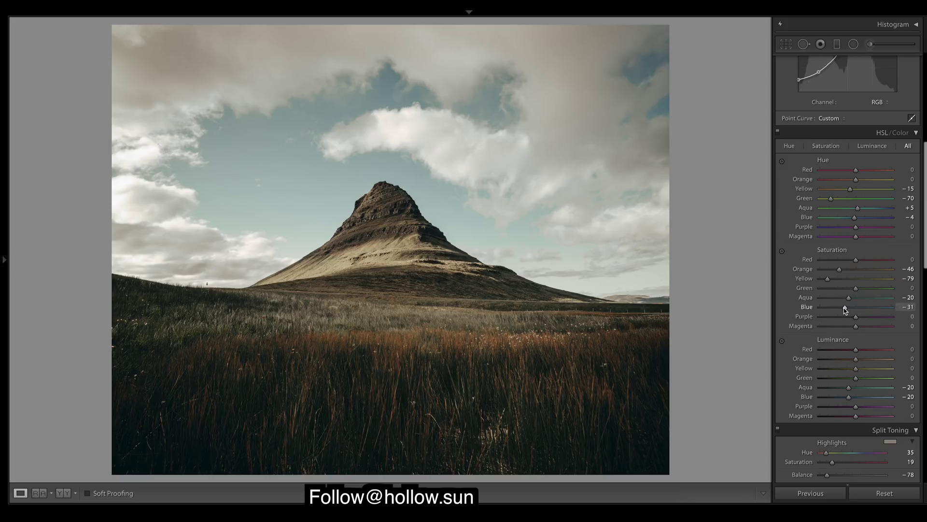
{"action": "left_click_drag", "start_coordinate": [844, 308], "coordinate": [840, 308]}
{"action": "key", "text": "ctrl+z"}
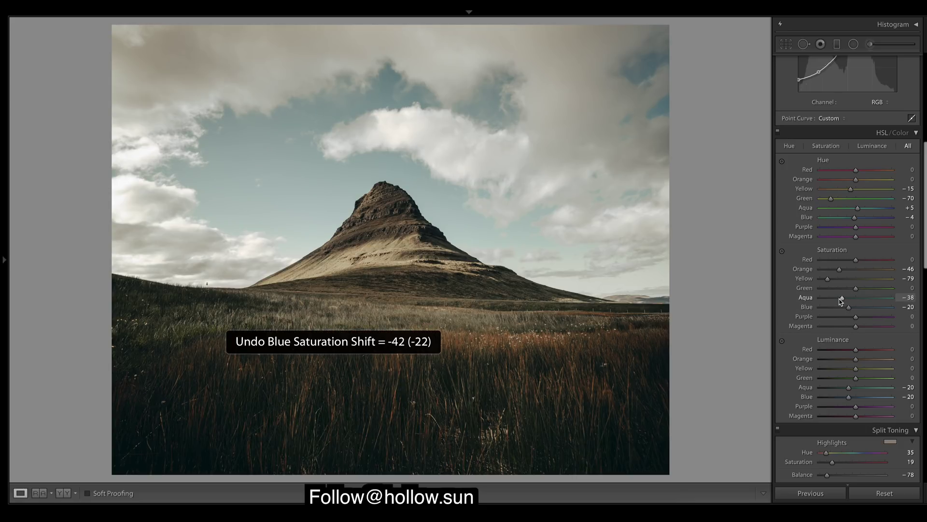
{"action": "left_click_drag", "start_coordinate": [840, 300], "coordinate": [840, 301]}
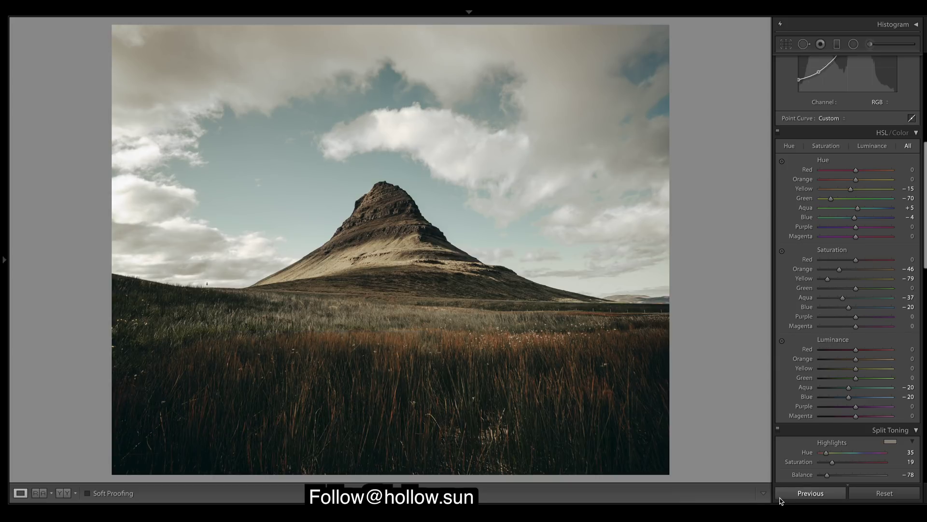
Step: Review the red, green and blue channel tone curves, comparing blue, green and red once more
{"action": "scroll", "coordinate": [920, 209], "scroll_direction": "up", "scroll_amount": 10}
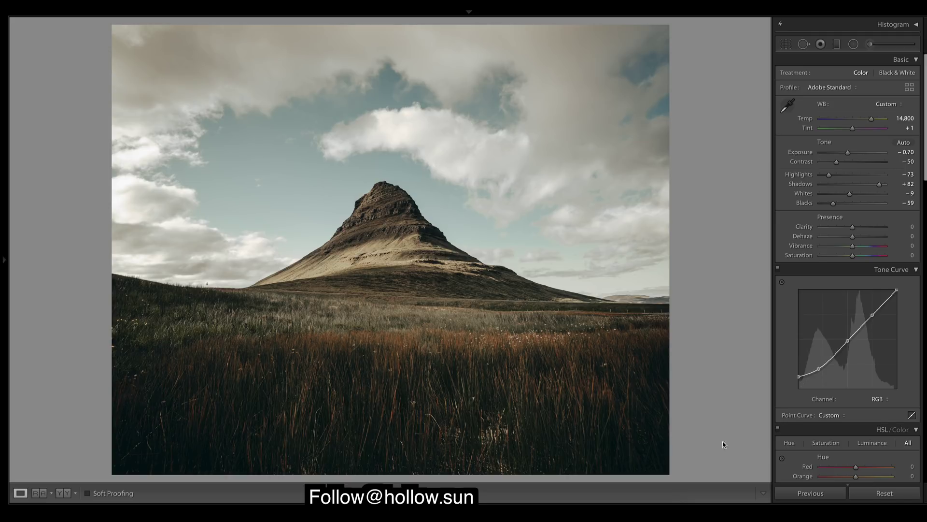
{"action": "left_click", "coordinate": [887, 399]}
{"action": "left_click", "coordinate": [888, 406]}
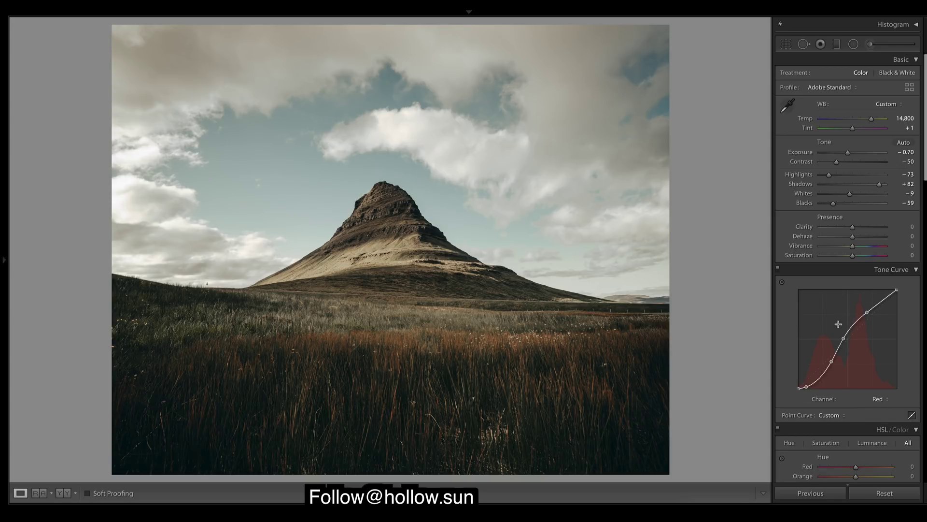
{"action": "left_click", "coordinate": [888, 398]}
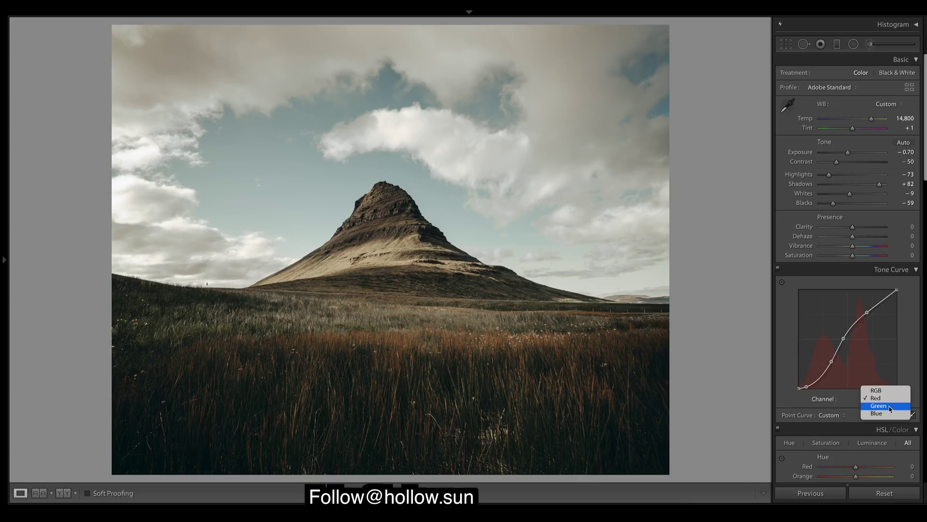
{"action": "left_click", "coordinate": [888, 407]}
{"action": "left_click", "coordinate": [888, 399]}
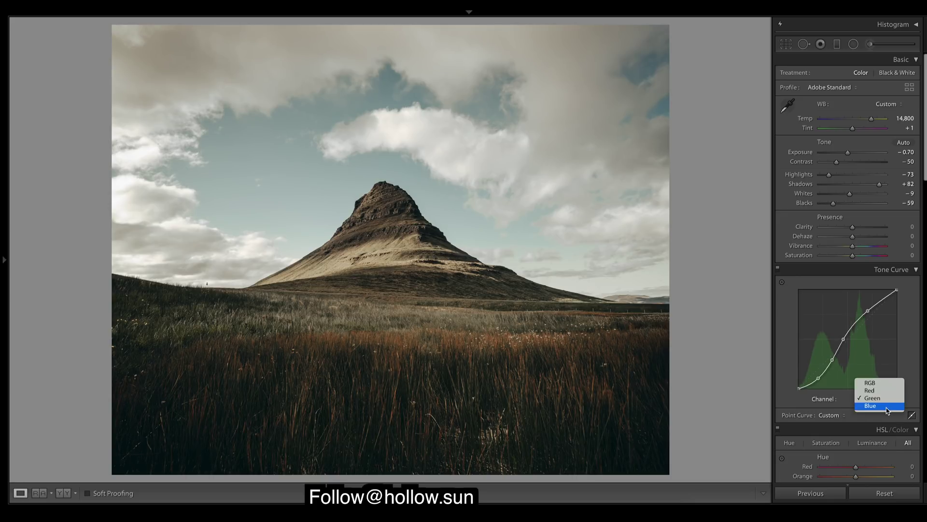
{"action": "left_click", "coordinate": [887, 407]}
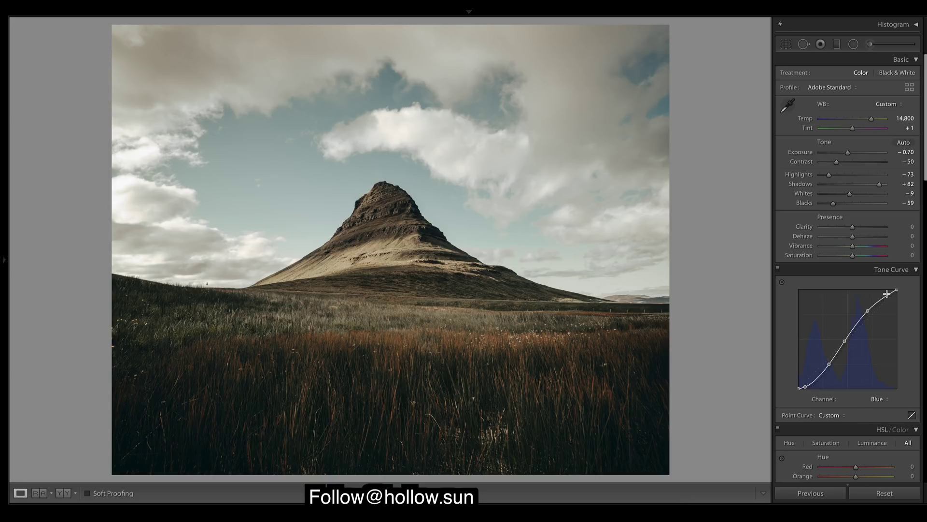
{"action": "left_click", "coordinate": [885, 398]}
{"action": "left_click", "coordinate": [885, 392]}
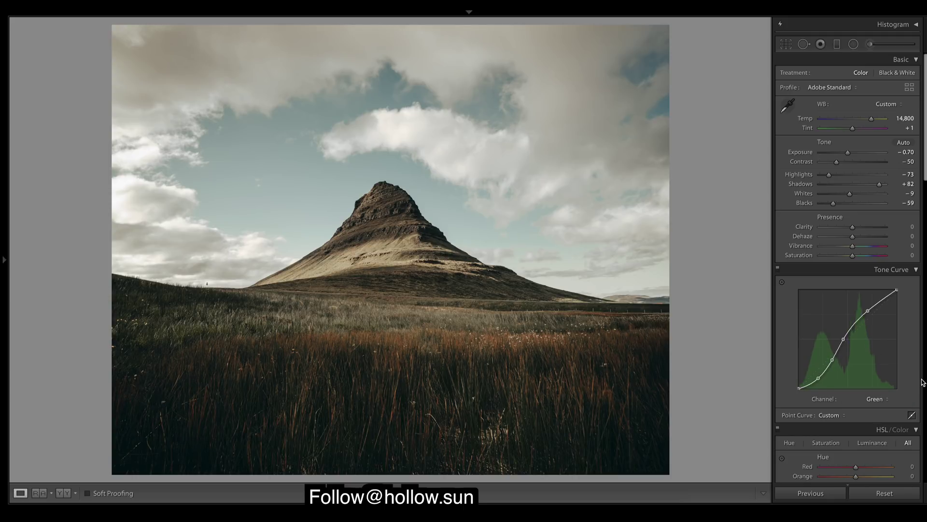
{"action": "left_click", "coordinate": [886, 400]}
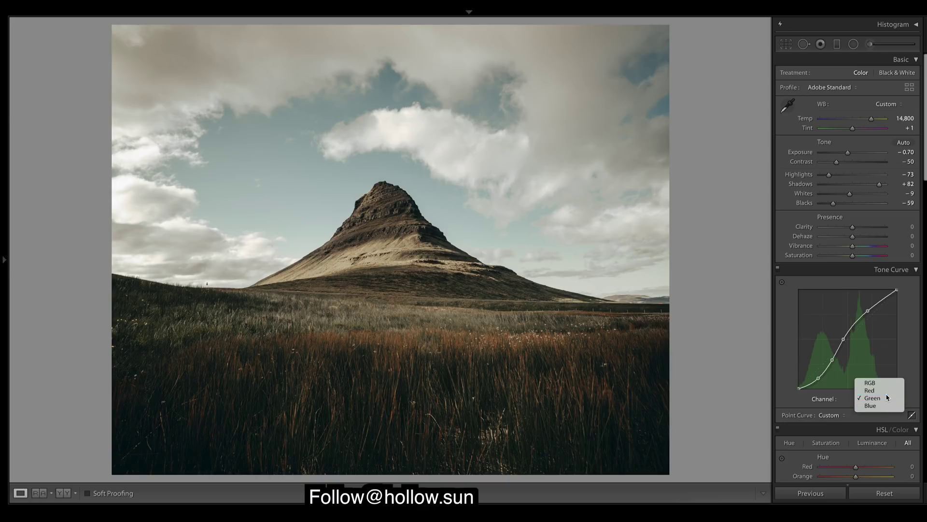
{"action": "left_click", "coordinate": [886, 390]}
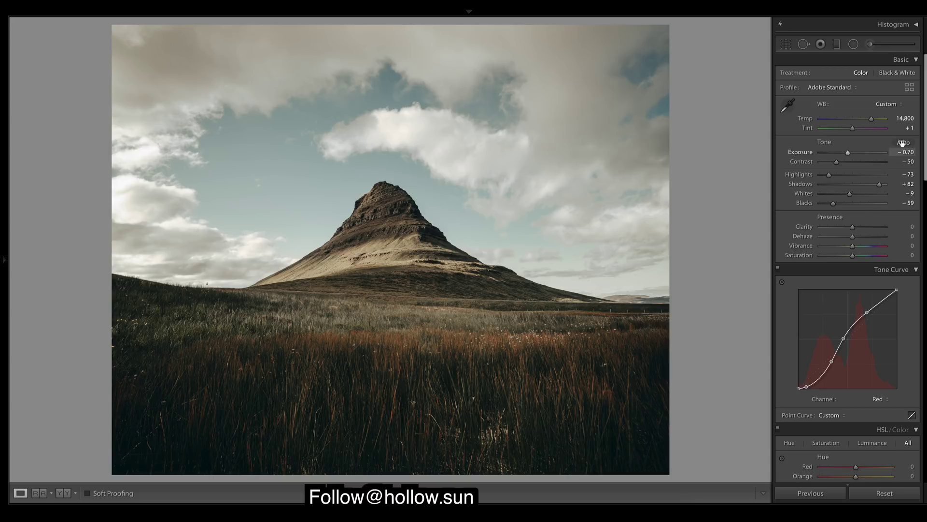
Step: Look over the remaining develop settings, from HSL, split toning and detail to lens corrections, vignetting and calibration
{"action": "left_click_drag", "start_coordinate": [925, 129], "coordinate": [925, 182]}
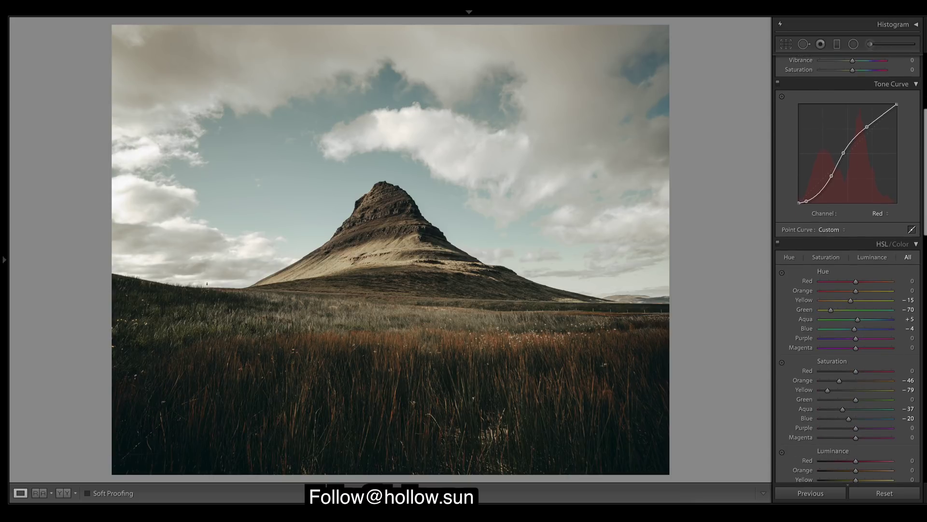
{"action": "scroll", "coordinate": [898, 258], "scroll_direction": "down", "scroll_amount": 10}
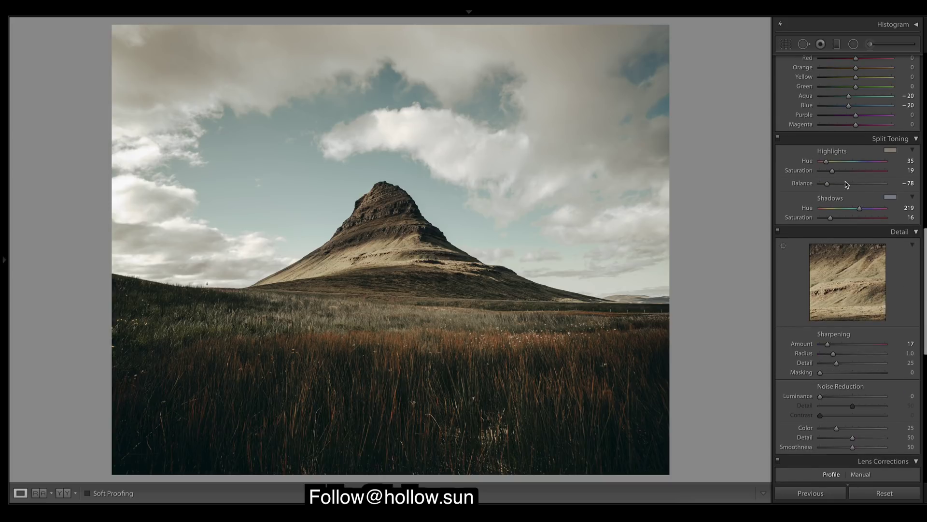
{"action": "scroll", "coordinate": [897, 257], "scroll_direction": "up", "scroll_amount": 10}
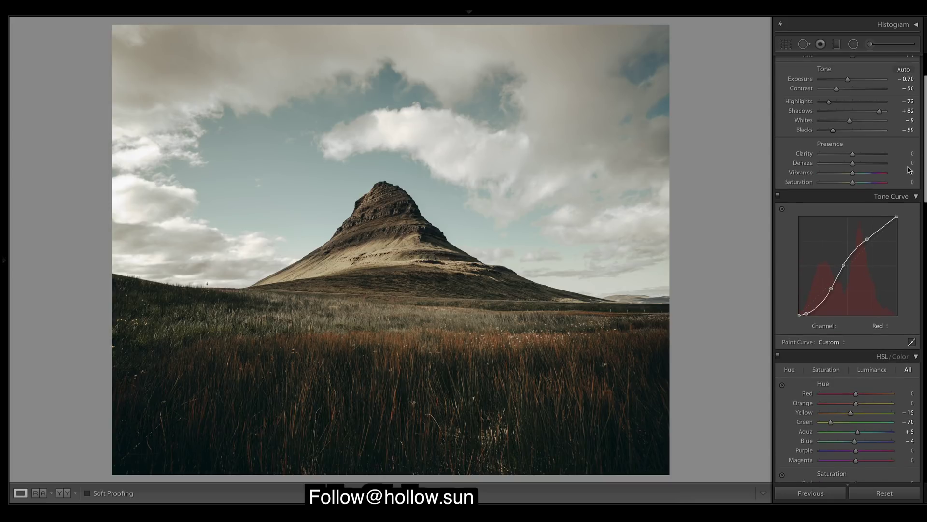
{"action": "left_click_drag", "start_coordinate": [925, 106], "coordinate": [923, 367]}
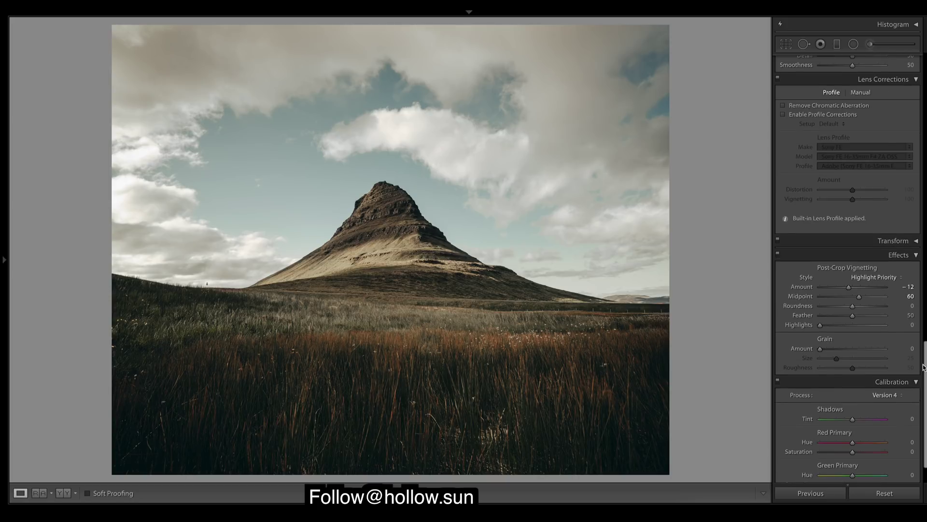